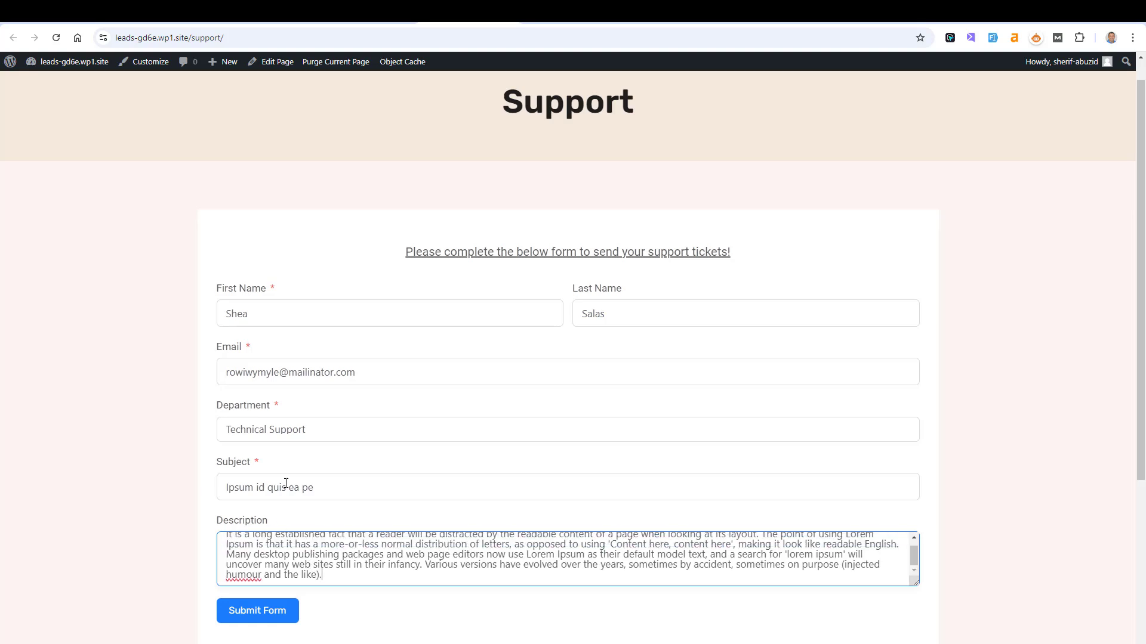
- Submit the support ticket and select the thank-you confirmation message
{"action": "left_click", "coordinate": [275, 610]}
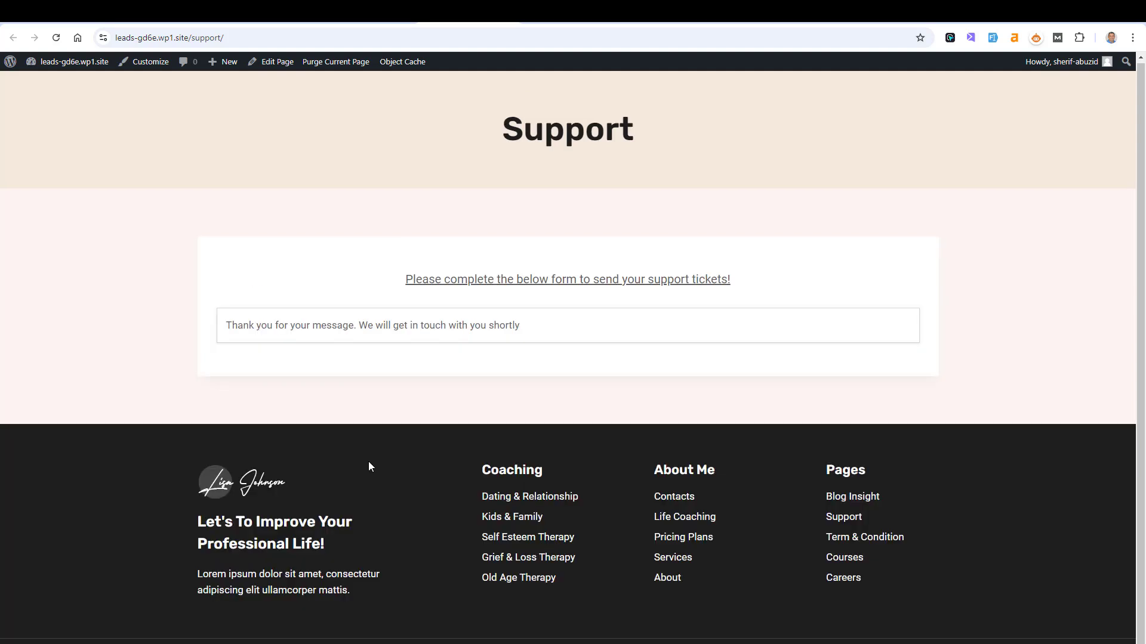
{"action": "triple_click", "coordinate": [300, 320]}
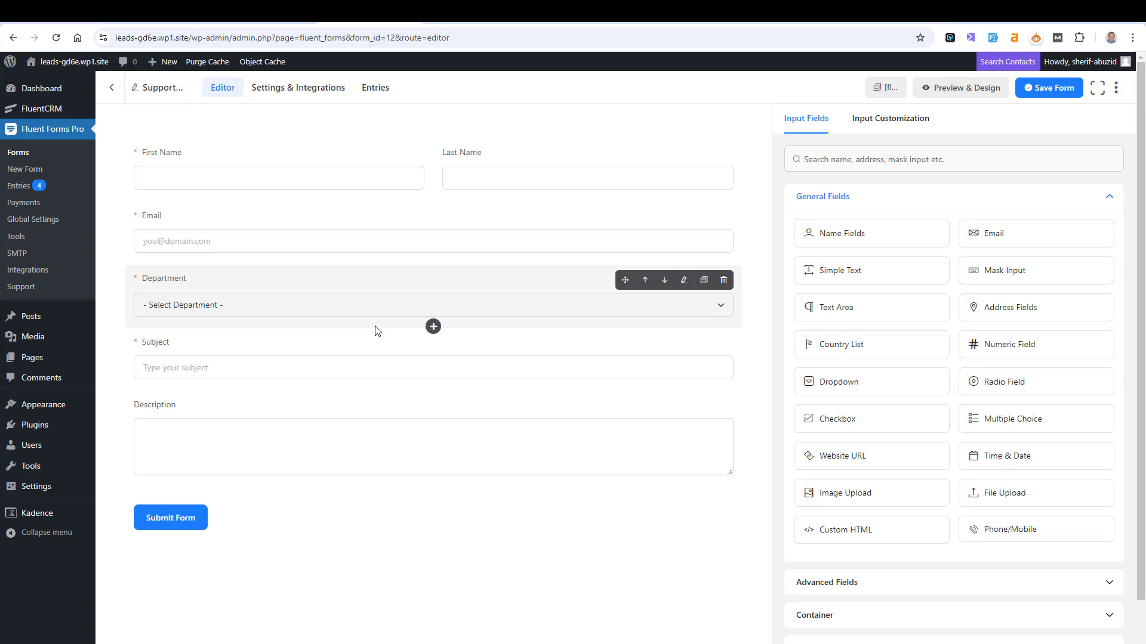
- Go to the Support form's Settings & Integrations and show its Email Notifications page
{"action": "left_click", "coordinate": [287, 96]}
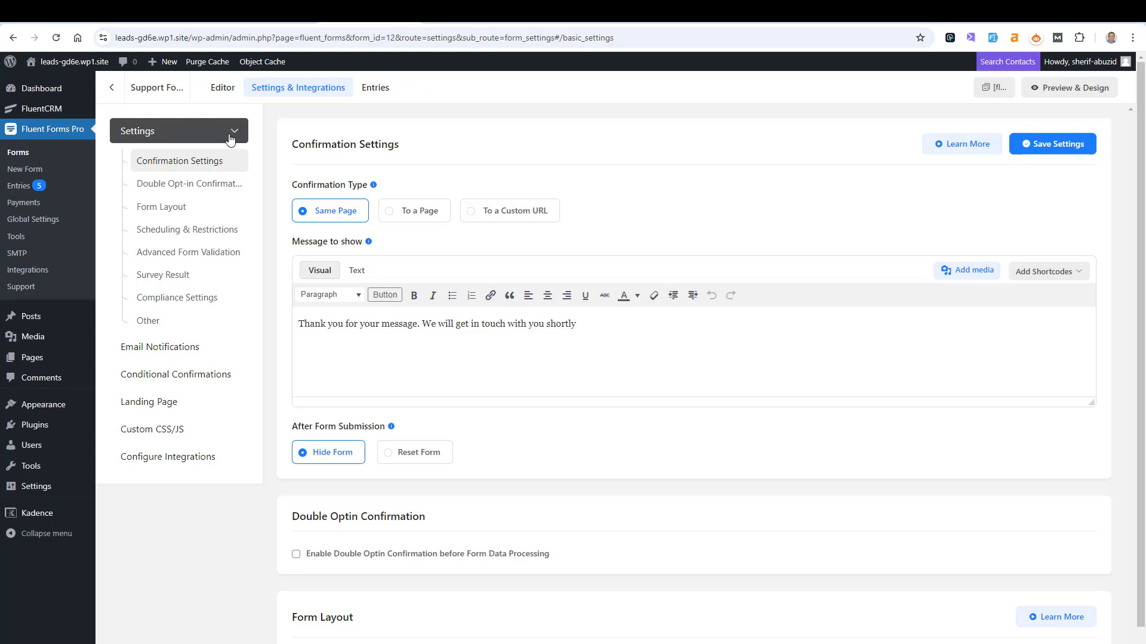
{"action": "left_click", "coordinate": [235, 138]}
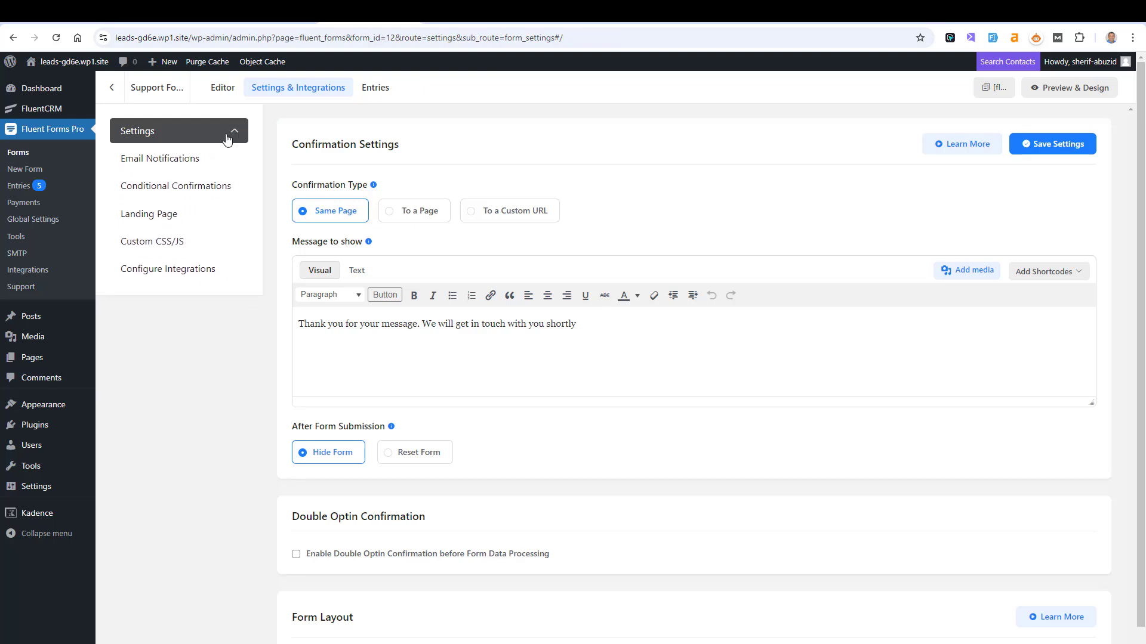
{"action": "left_click", "coordinate": [163, 162]}
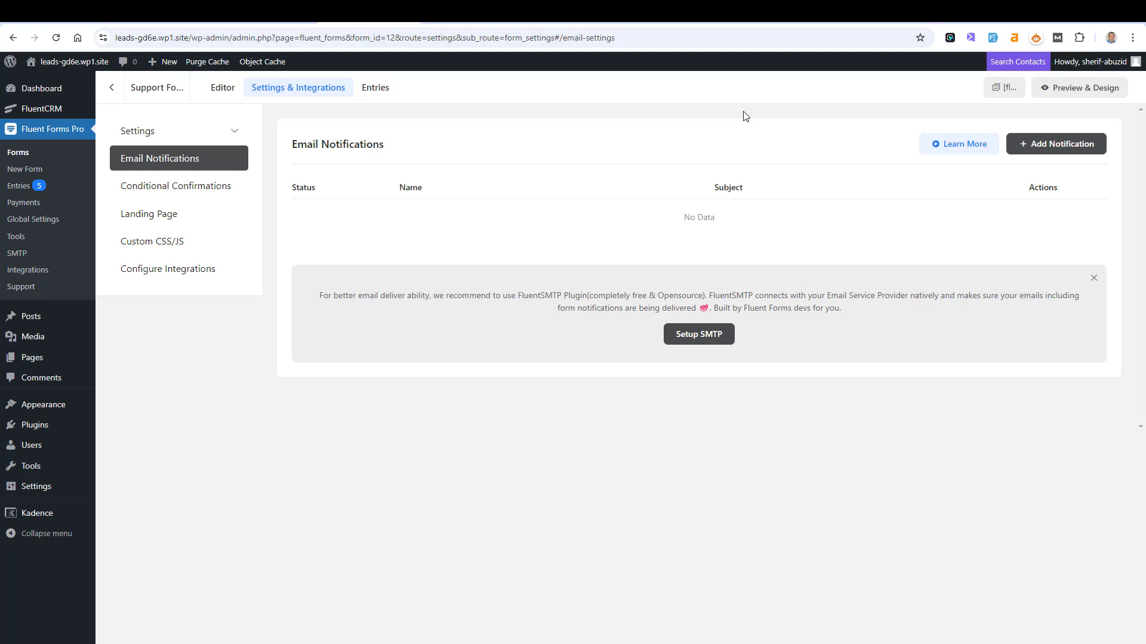
- Add a notification and rename it from New Notification to the user's own Email Notification title
{"action": "left_click", "coordinate": [1082, 150]}
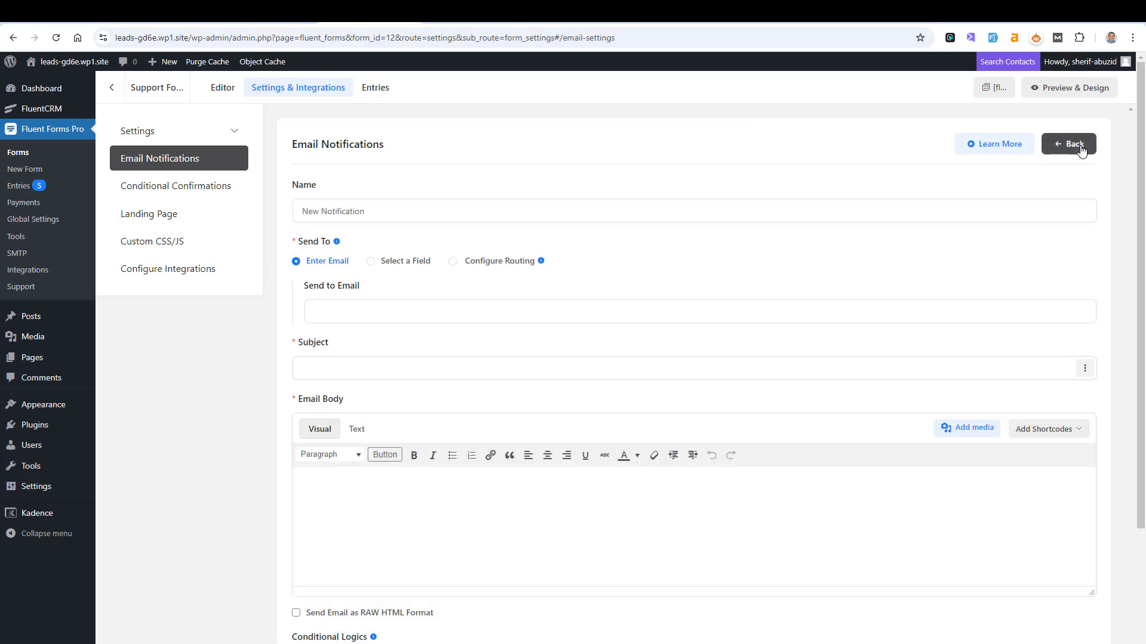
{"action": "left_click", "coordinate": [313, 220]}
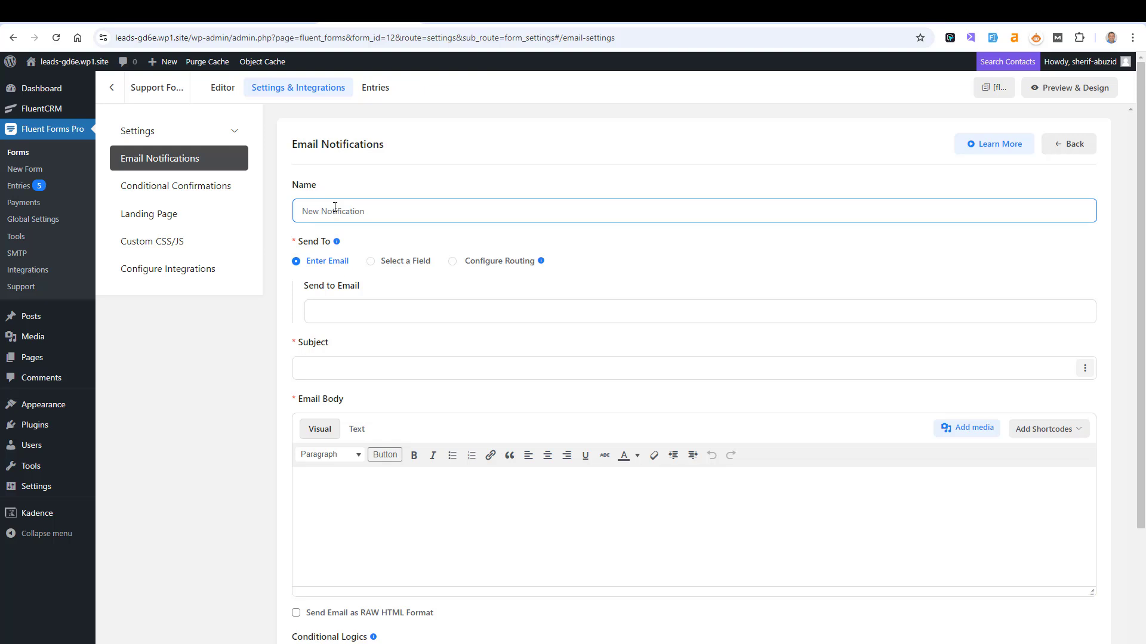
{"action": "type", "text": "Sherif's"}
{"action": "double_click", "coordinate": [335, 207]}
{"action": "type", "text": "Ema"}
{"action": "key", "text": "BackSpace"}
{"action": "type", "text": "il"}
{"action": "key", "text": "BackSpace"}
{"action": "key", "text": "BackSpace"}
{"action": "type", "text": "ail"}
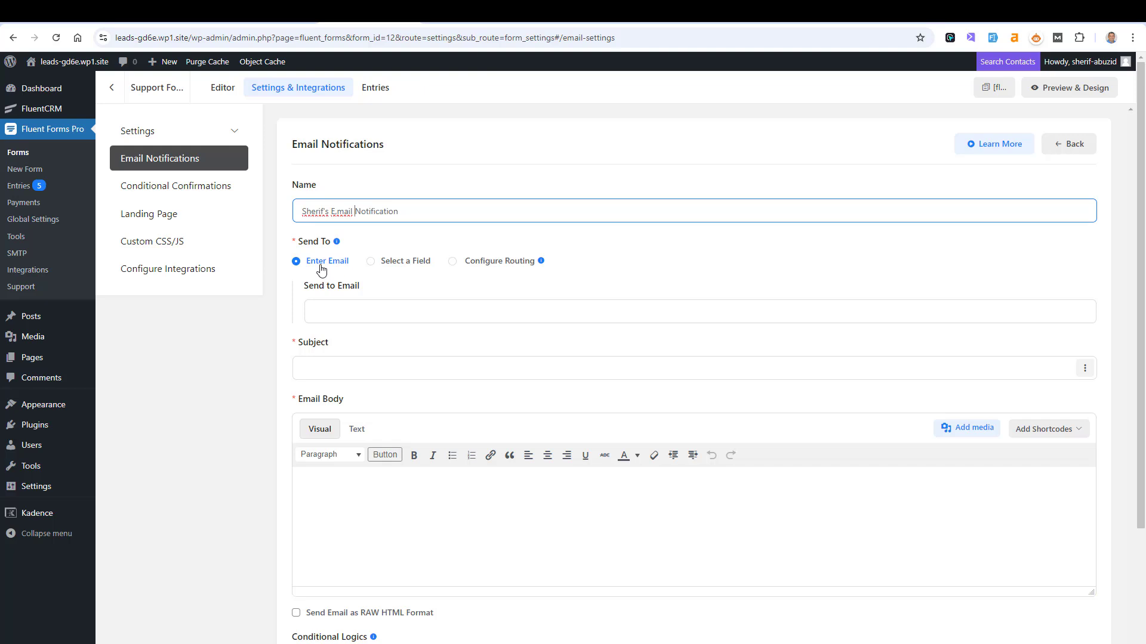
- Enter a personal email address as the notification's Send To recipient
{"action": "left_click", "coordinate": [352, 314]}
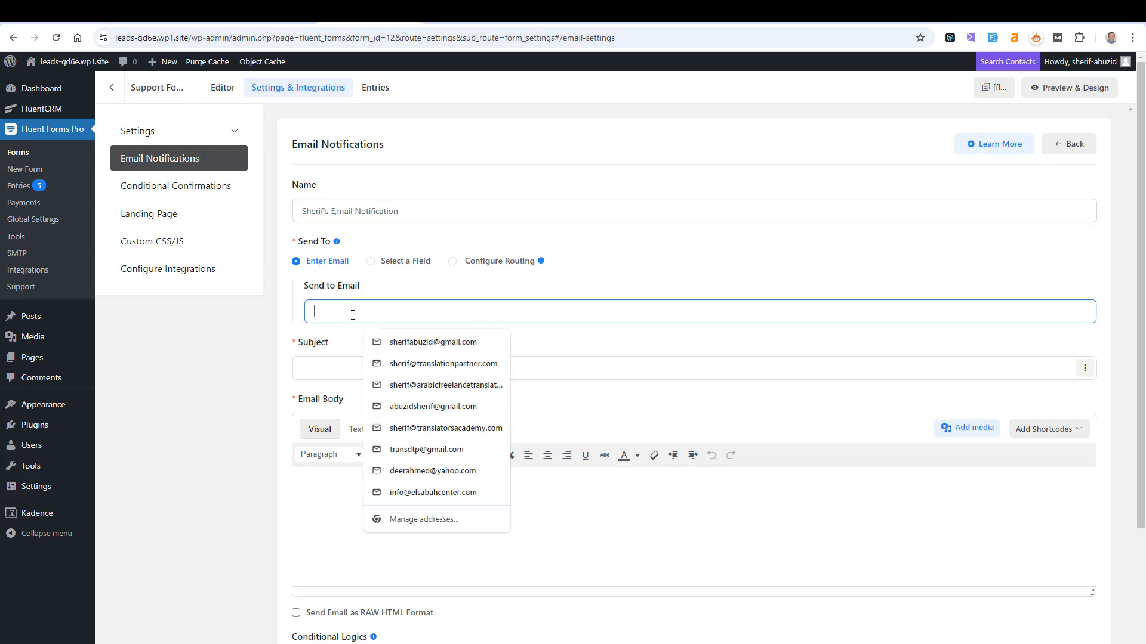
{"action": "left_click", "coordinate": [650, 263]}
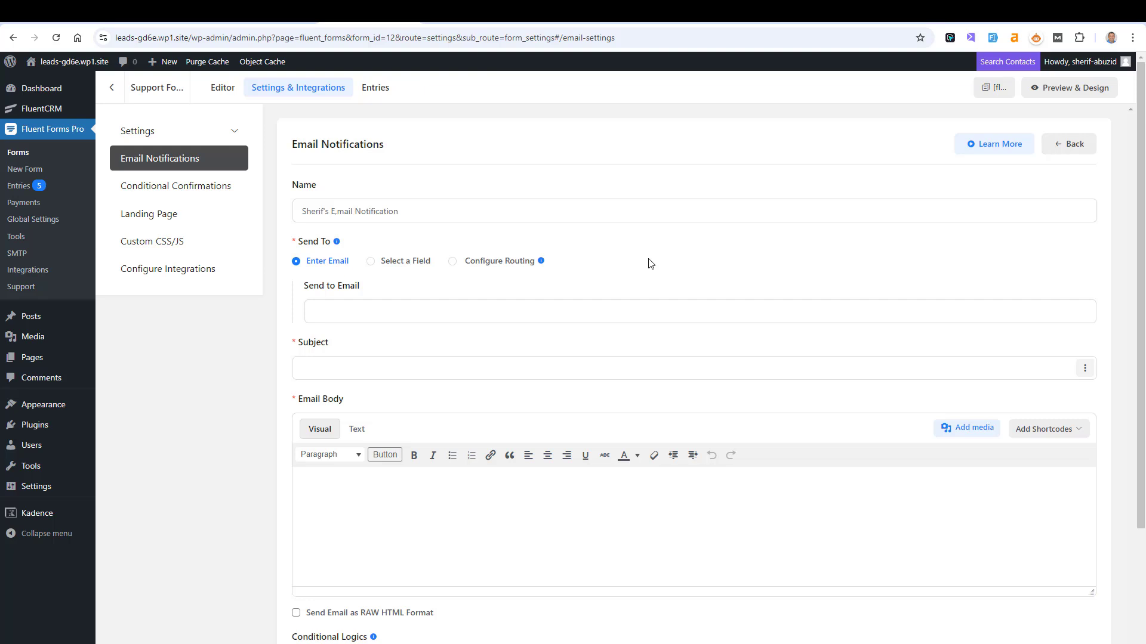
{"action": "left_click", "coordinate": [589, 311]}
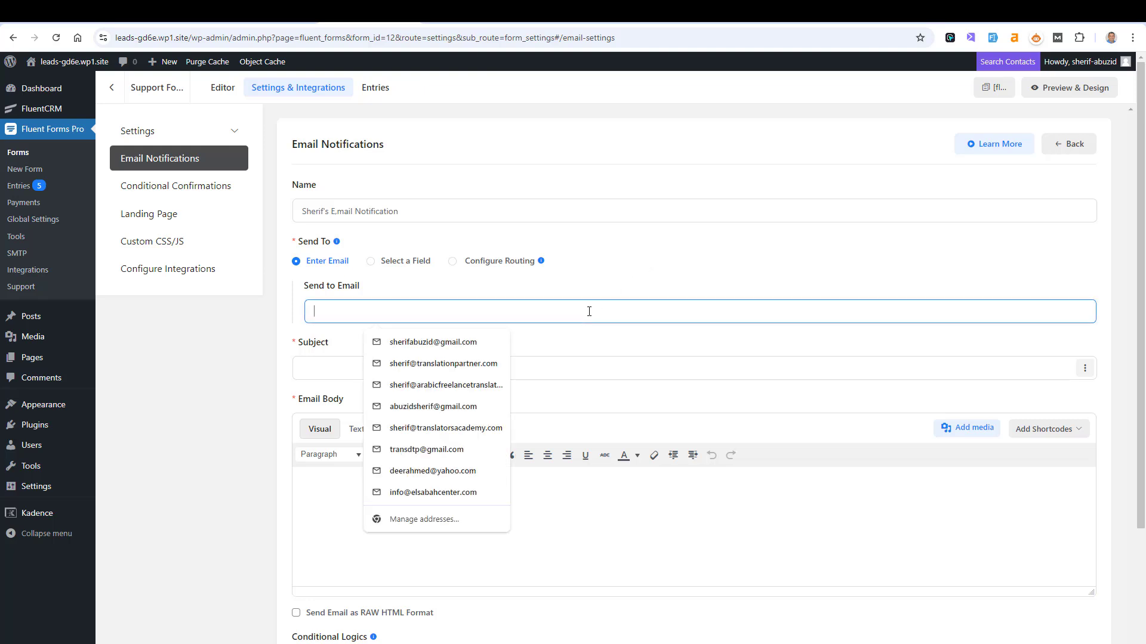
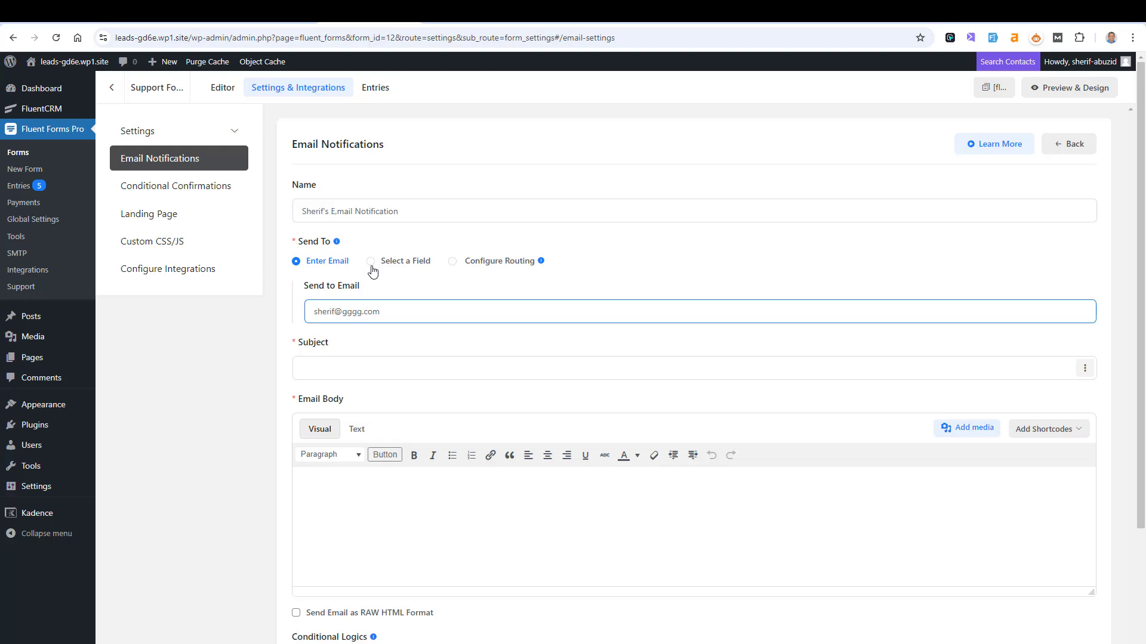
- Switch the recipient to Select a Field, using the form's Email field
{"action": "left_click", "coordinate": [371, 262]}
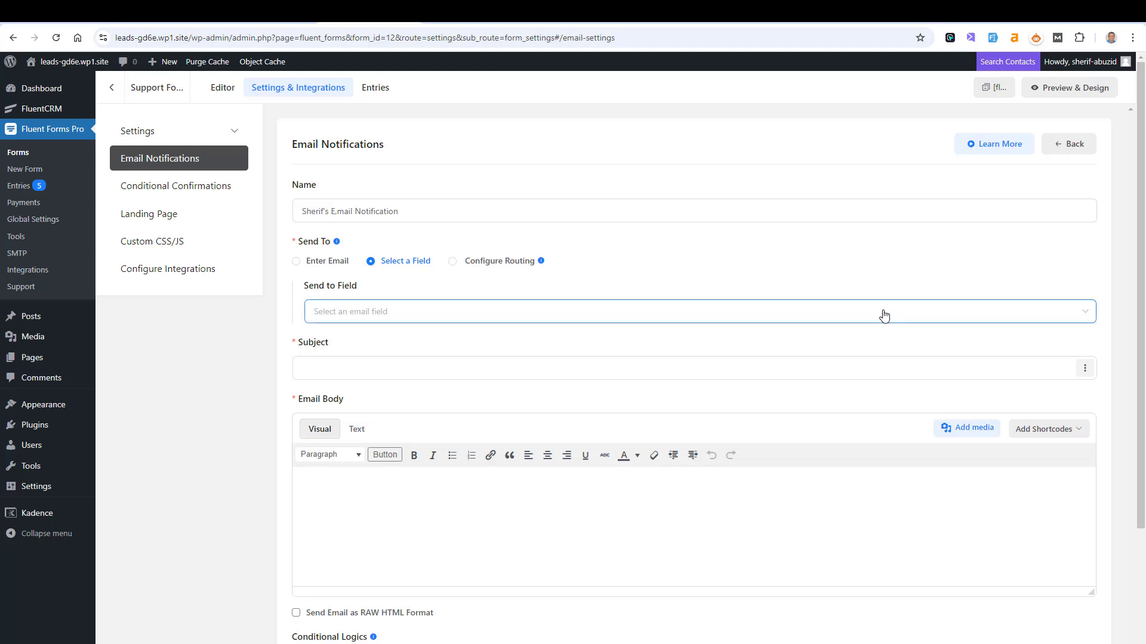
{"action": "left_click", "coordinate": [1083, 311]}
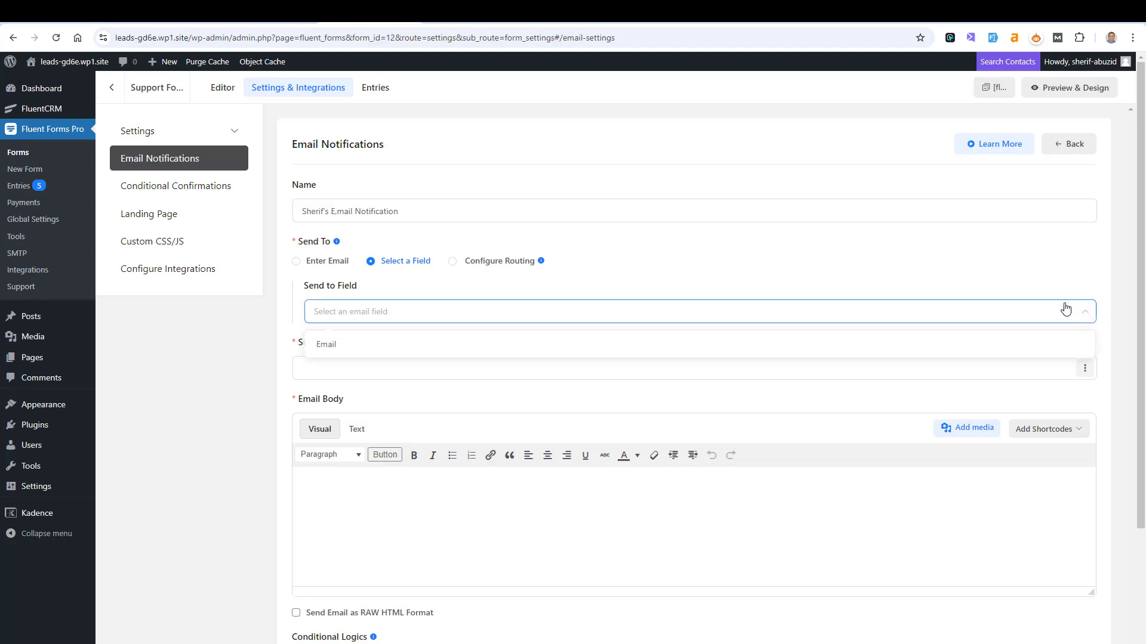
{"action": "left_click", "coordinate": [418, 345]}
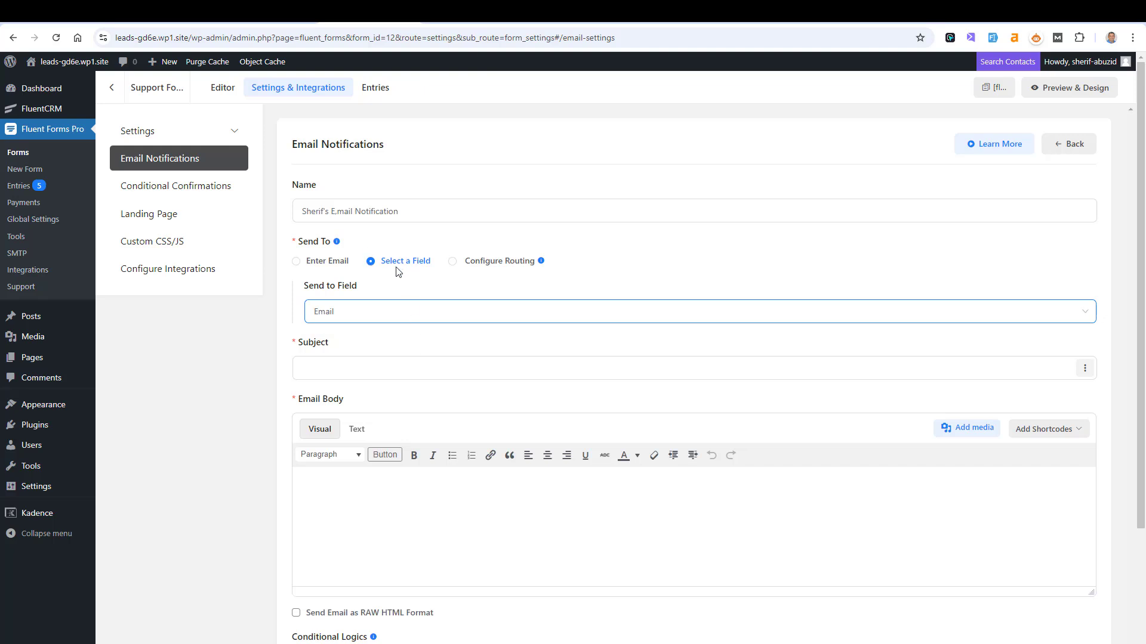
{"action": "key", "text": "ctrl+Tab"}
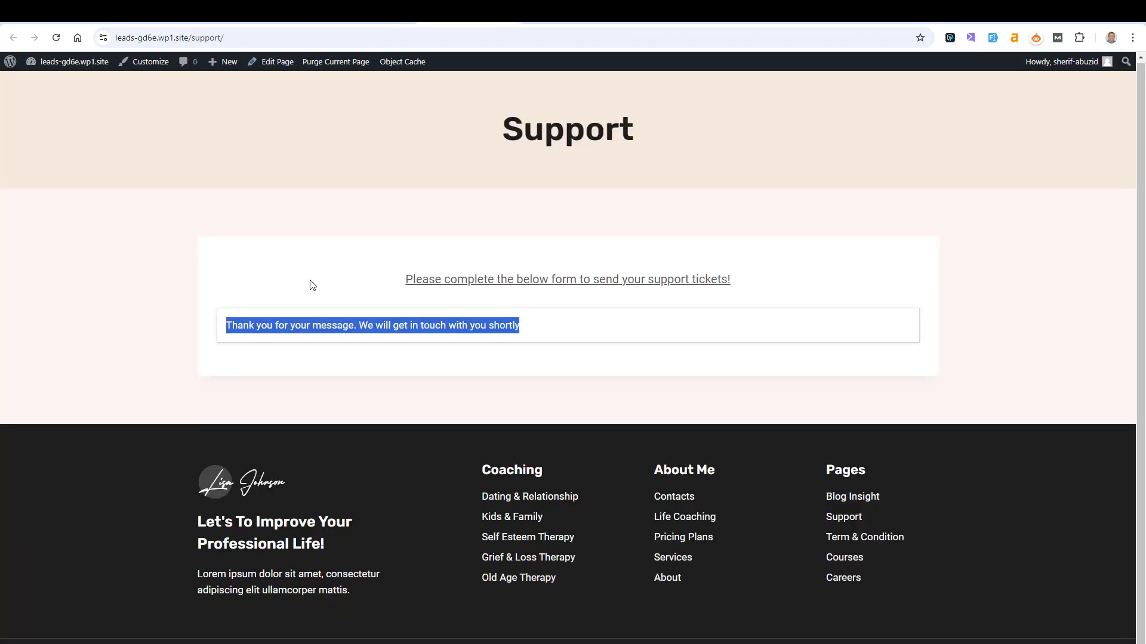
- Reload the Support page, then go back to the Email Notifications settings tab
{"action": "left_click", "coordinate": [57, 39]}
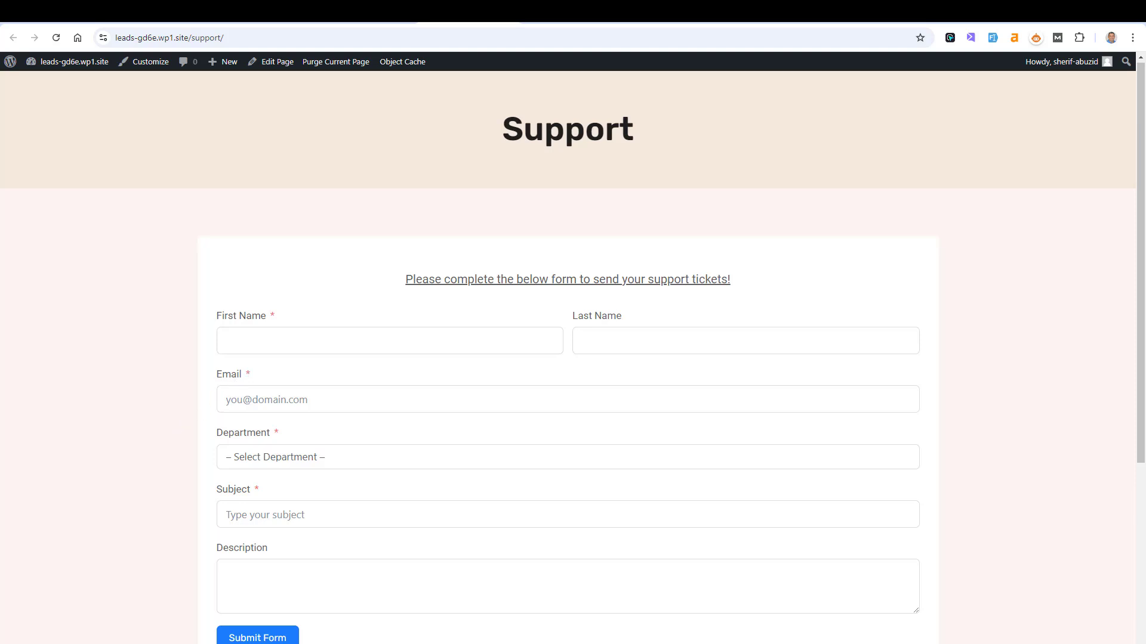
{"action": "key", "text": "ctrl+Tab"}
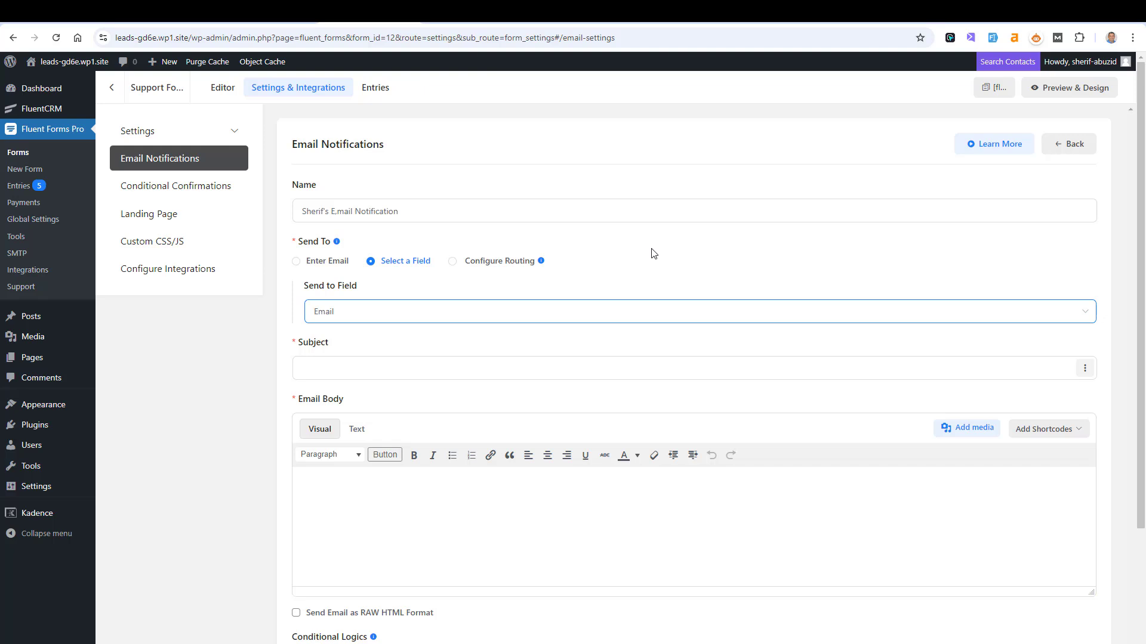
- Set the recipient to Configure Routing and check the Support form's Department options
{"action": "left_click", "coordinate": [428, 319]}
{"action": "left_click", "coordinate": [429, 319]}
{"action": "left_click", "coordinate": [453, 263]}
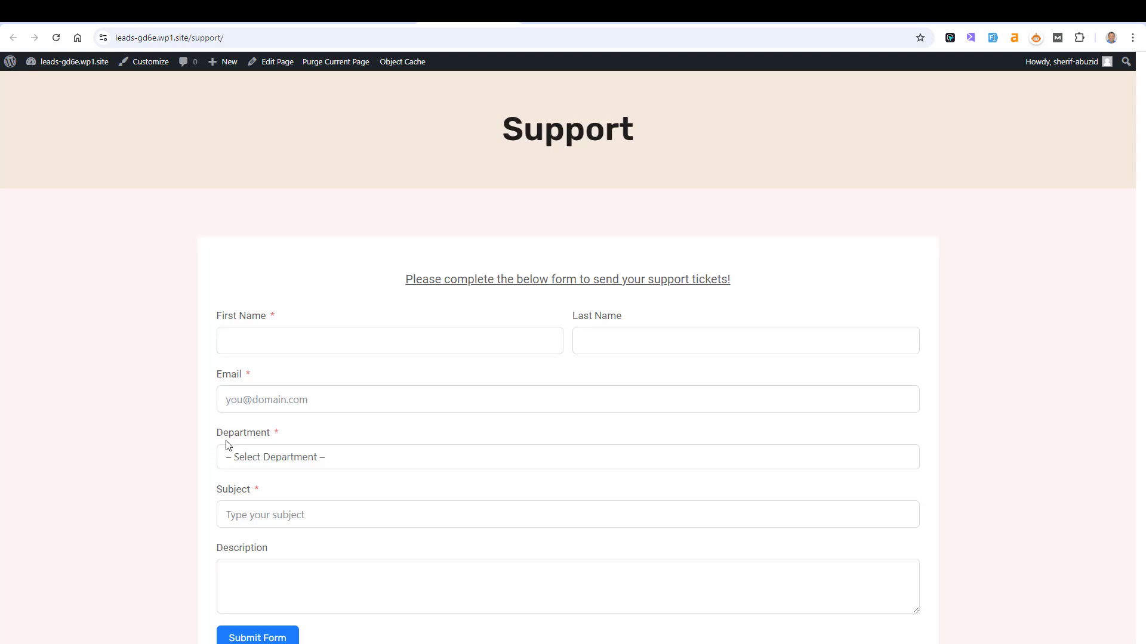
{"action": "left_click", "coordinate": [259, 458]}
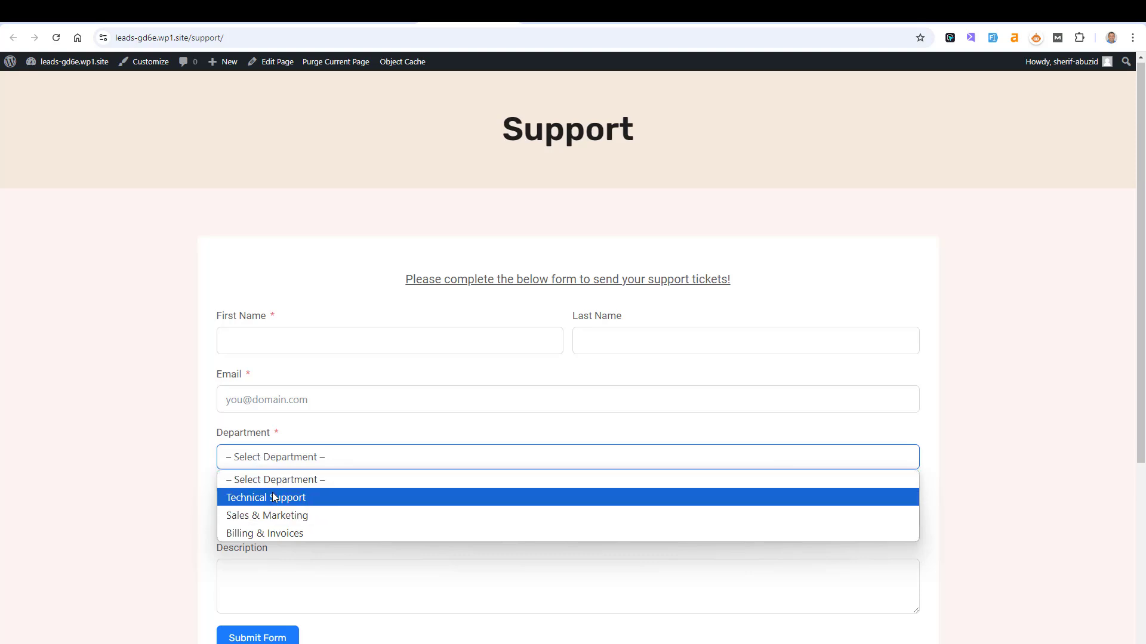
- Choose Billing & Invoices in the Support form's Department dropdown, then return to settings
{"action": "left_click", "coordinate": [190, 440]}
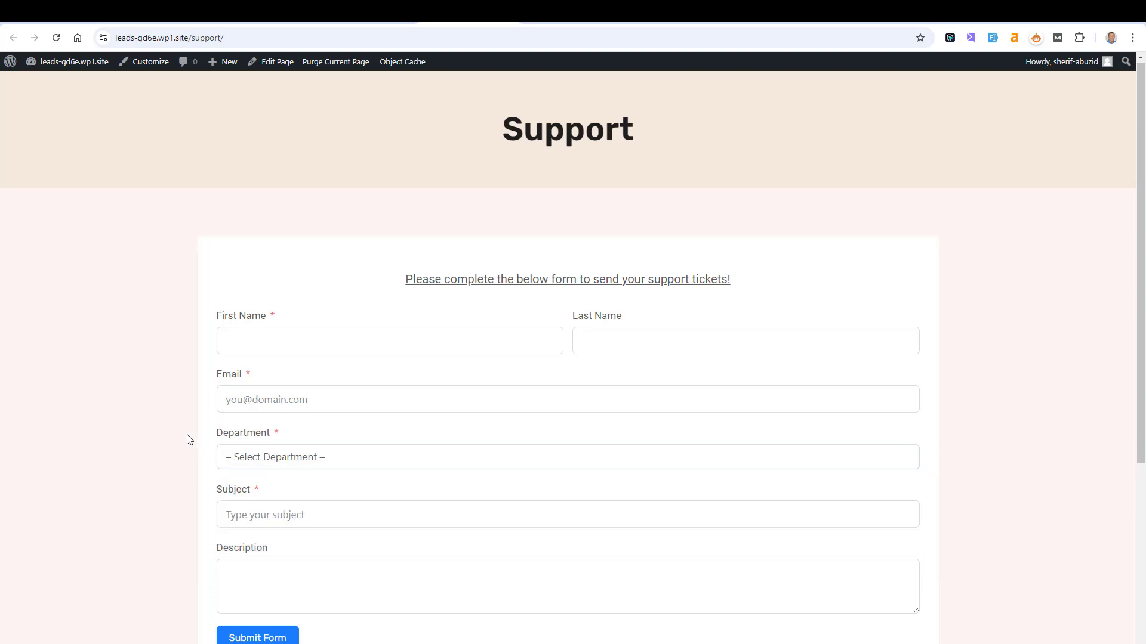
{"action": "left_click", "coordinate": [345, 462]}
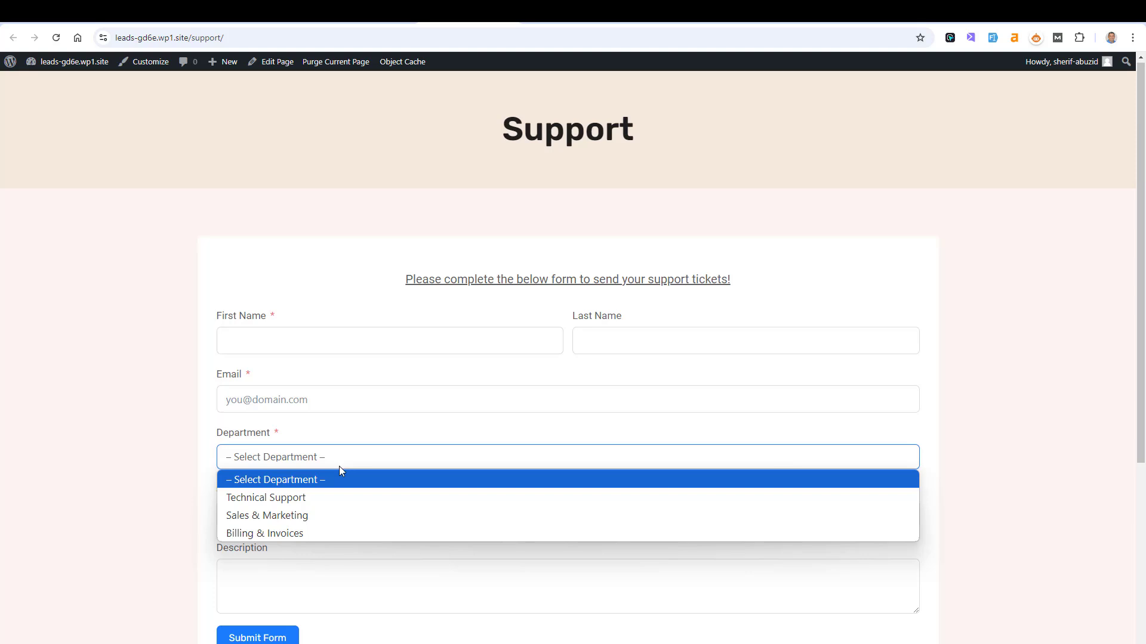
{"action": "left_click", "coordinate": [322, 533]}
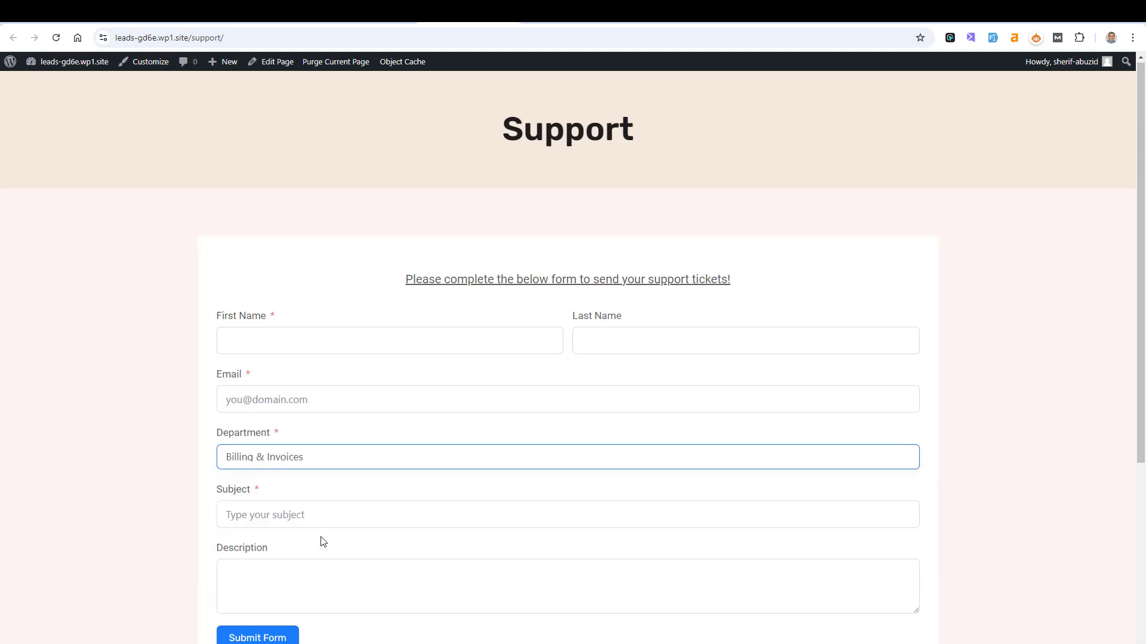
{"action": "left_click", "coordinate": [167, 465]}
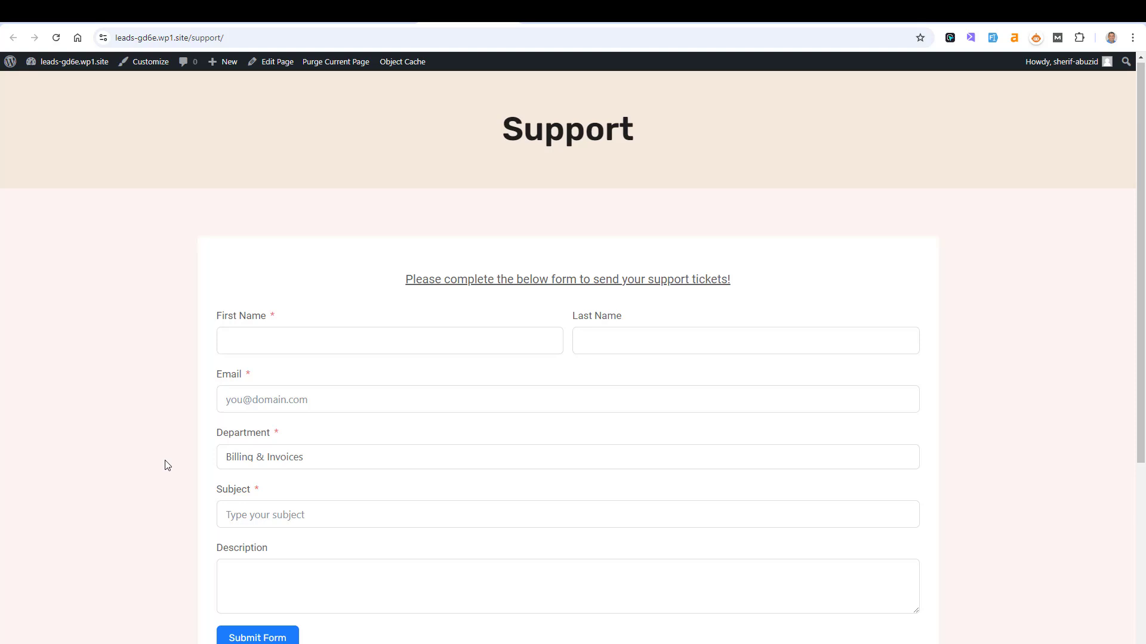
{"action": "left_click", "coordinate": [252, 464]}
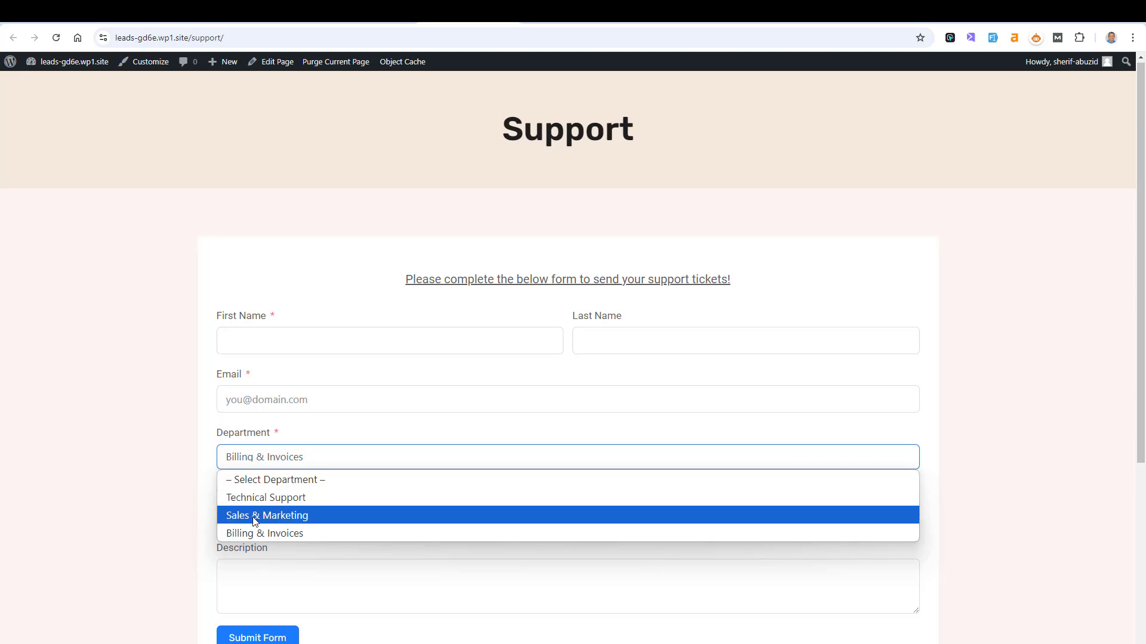
{"action": "left_click", "coordinate": [256, 535]}
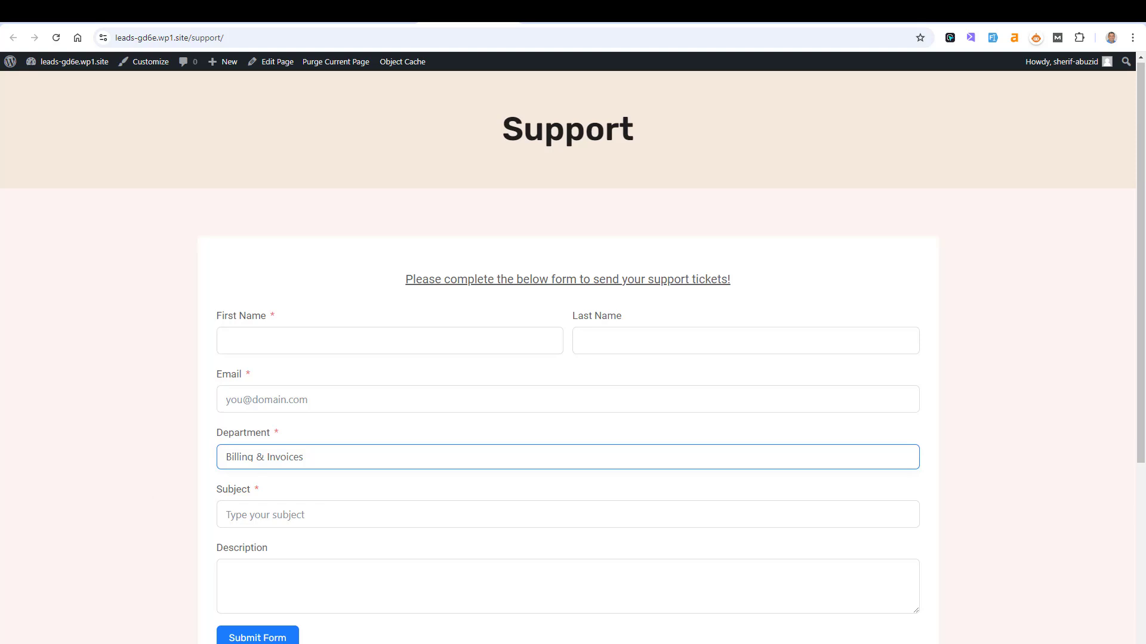
{"action": "left_click", "coordinate": [391, 10]}
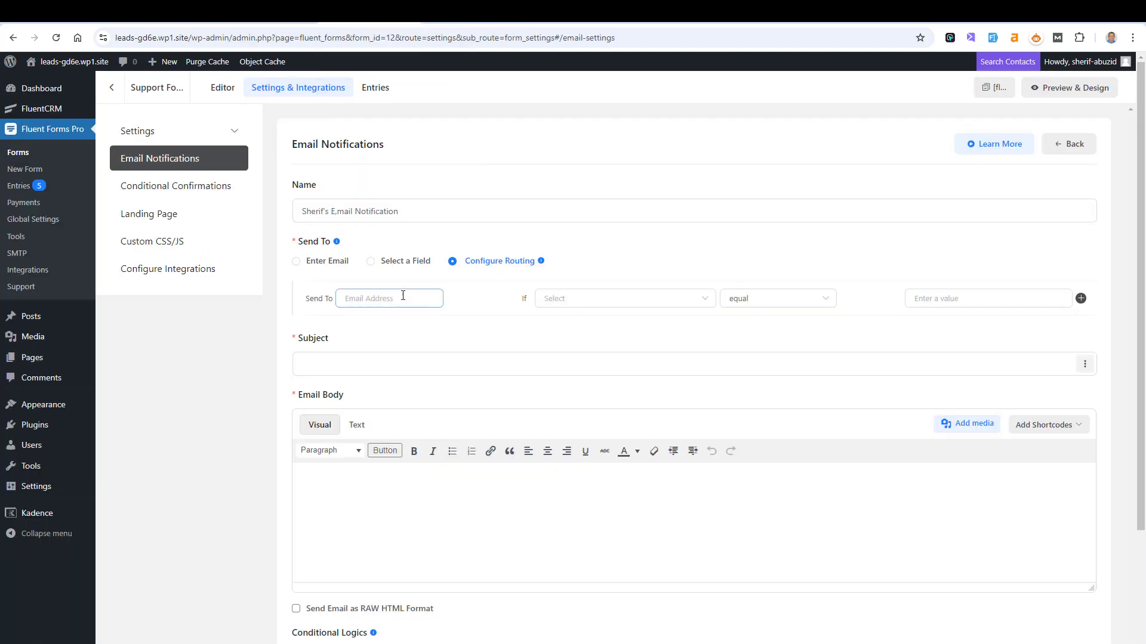
- Add a routing rule sending to the invoices address when Department equals Billing & Invoices
{"action": "left_click", "coordinate": [376, 300]}
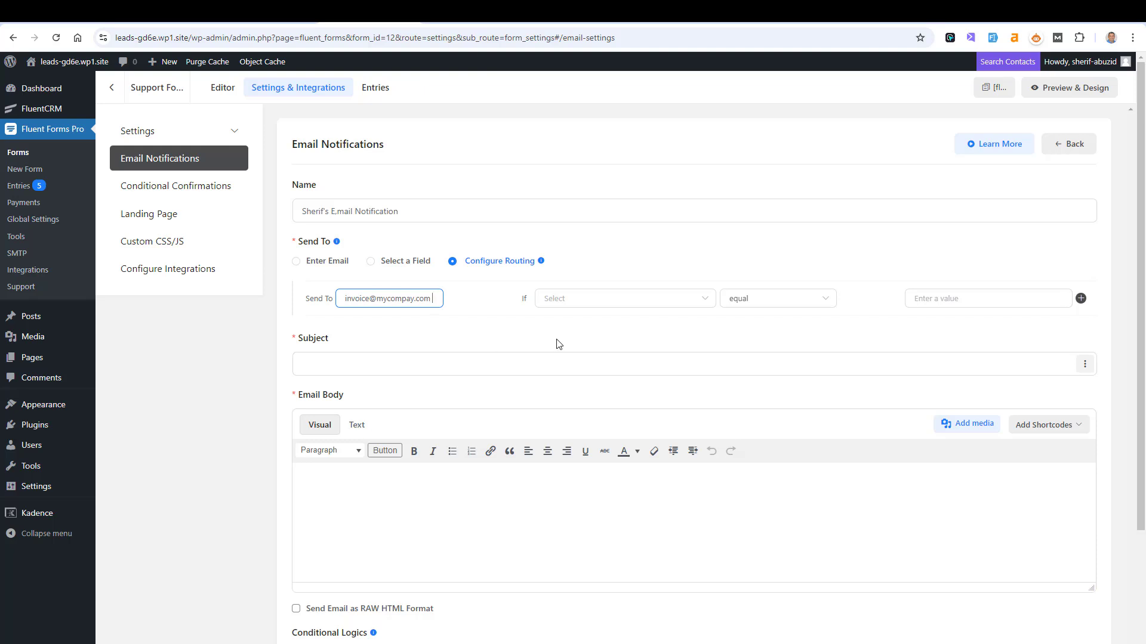
{"action": "left_click", "coordinate": [697, 300]}
{"action": "left_click", "coordinate": [609, 389]}
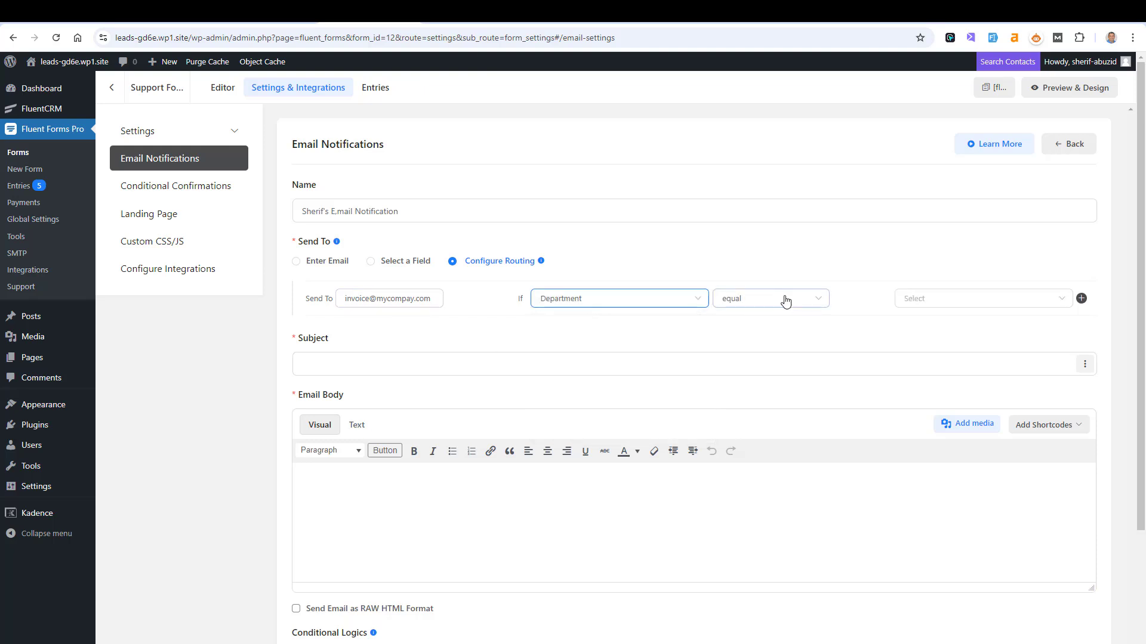
{"action": "left_click", "coordinate": [928, 298]}
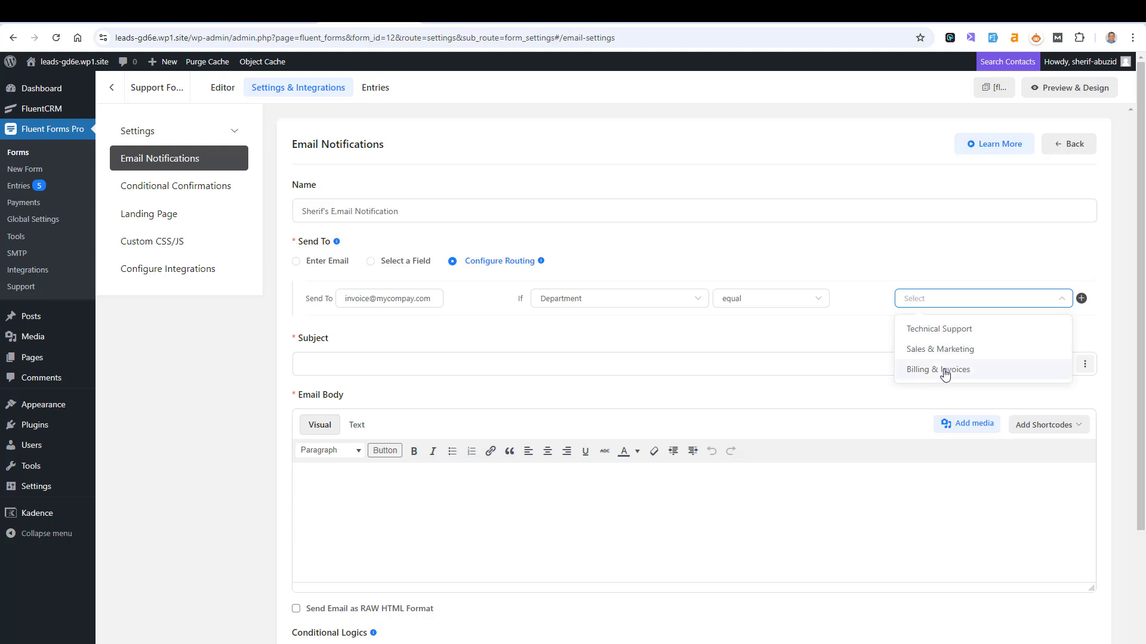
{"action": "left_click", "coordinate": [941, 371]}
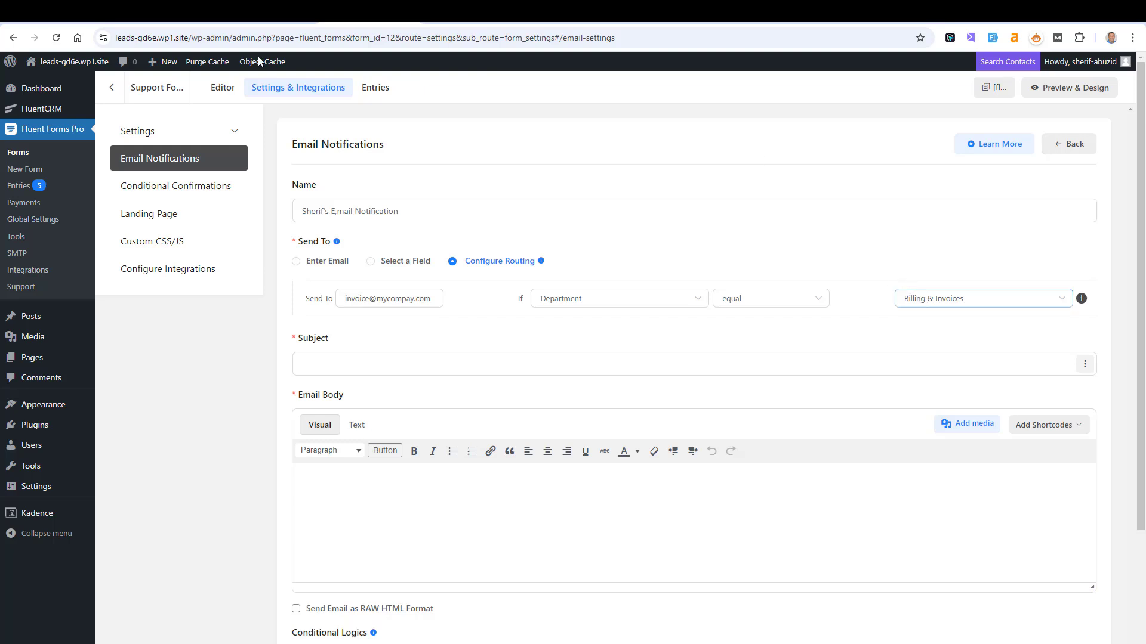
{"action": "left_click", "coordinate": [355, 296]}
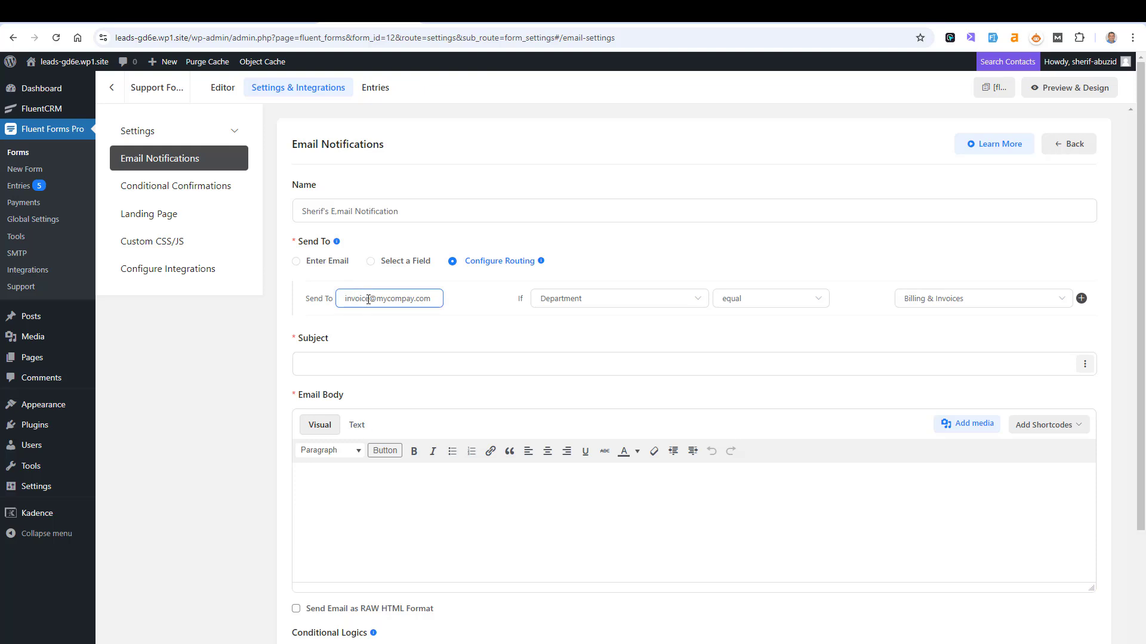
{"action": "type", "text": "s"}
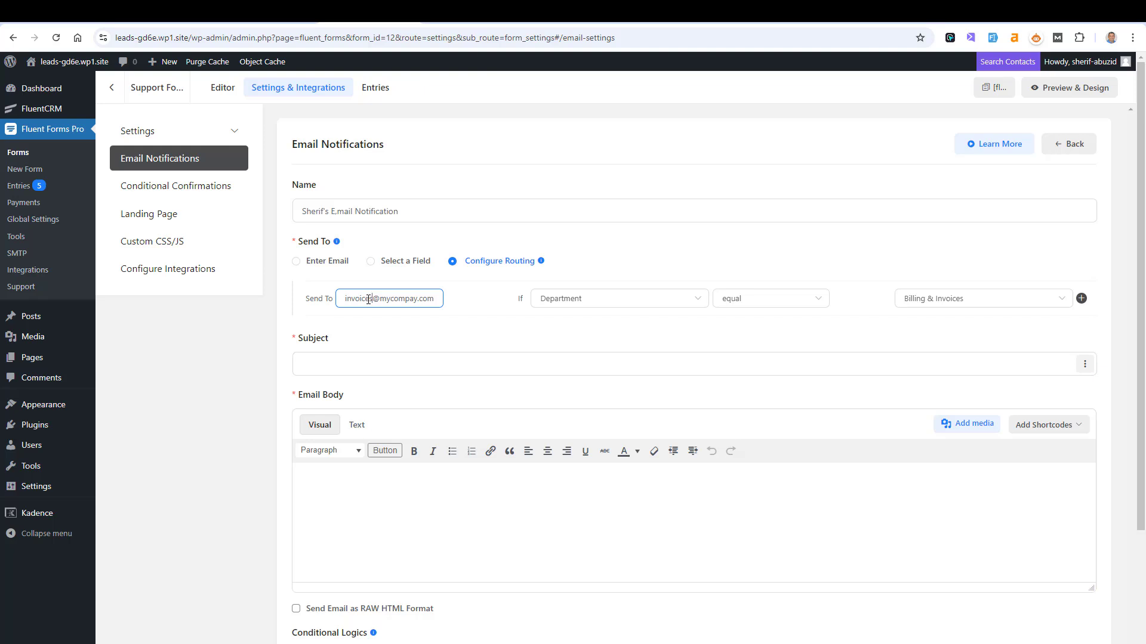
- Type 'Support inquirey from our website - From:' into the notification's Subject field
{"action": "left_click", "coordinate": [392, 370]}
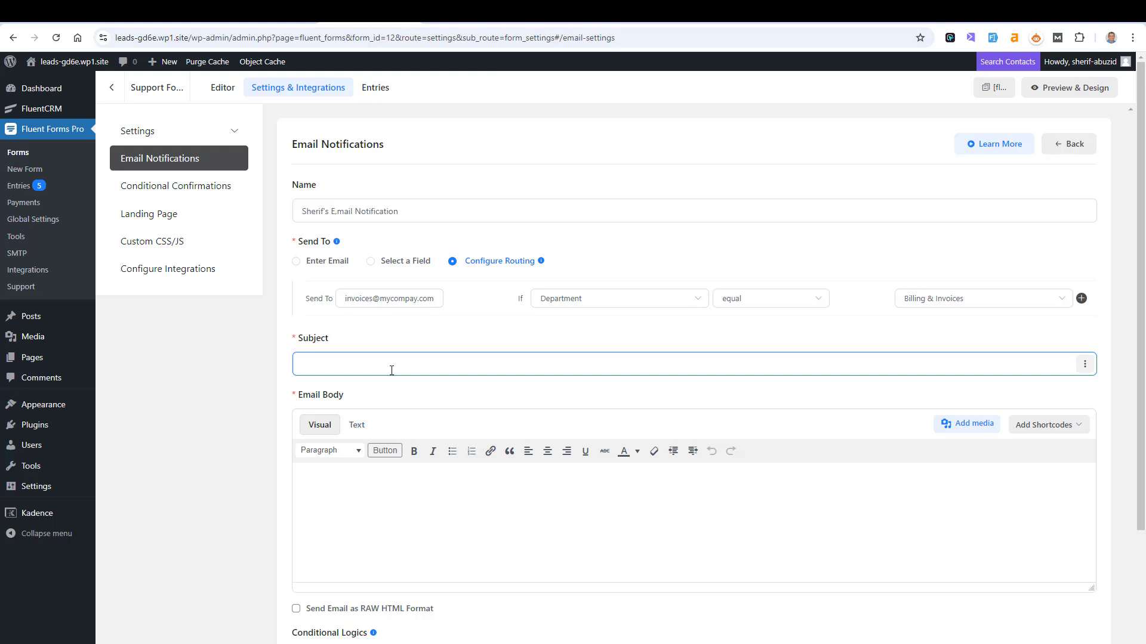
{"action": "type", "text": "Su"}
{"action": "key", "text": "BackSpace"}
{"action": "type", "text": "pport from from"}
{"action": "key", "text": "BackSpace"}
{"action": "key", "text": "BackSpace"}
{"action": "key", "text": "BackSpace"}
{"action": "key", "text": "BackSpace"}
{"action": "key", "text": "BackSpace"}
{"action": "key", "text": "BackSpace"}
{"action": "key", "text": "BackSpace"}
{"action": "key", "text": "BackSpace"}
{"action": "key", "text": "BackSpace"}
{"action": "key", "text": "BackSpace"}
{"action": "type", "text": "inquirey from our websit"}
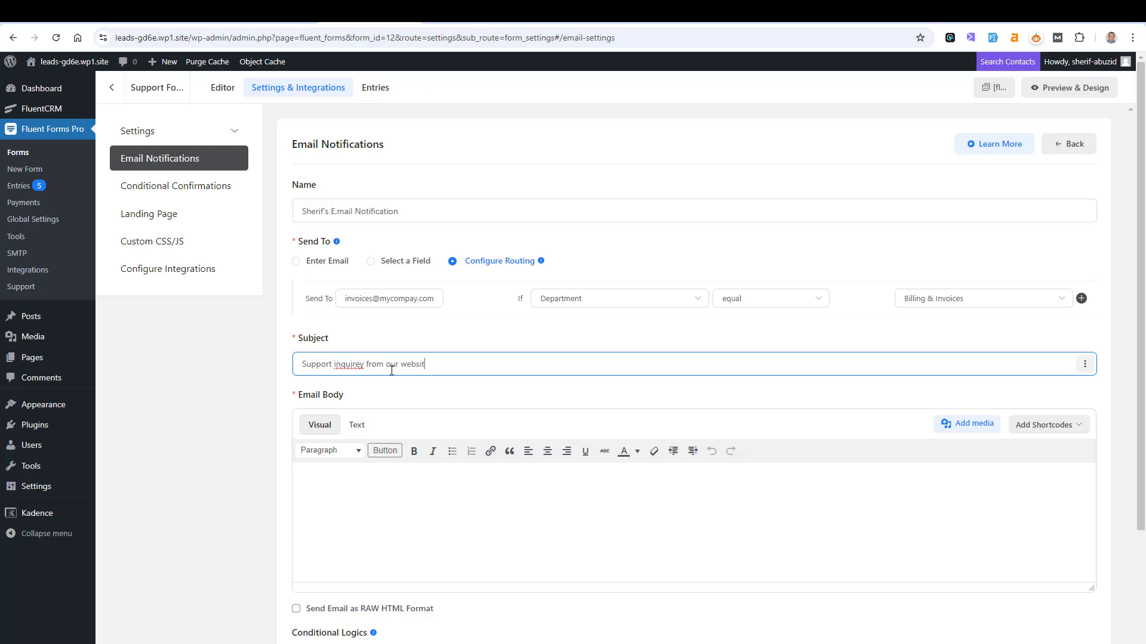
{"action": "type", "text": "e - From:"}
- Append the Email field placeholder {inputs.email} to the end of the subject
{"action": "left_click", "coordinate": [1086, 364]}
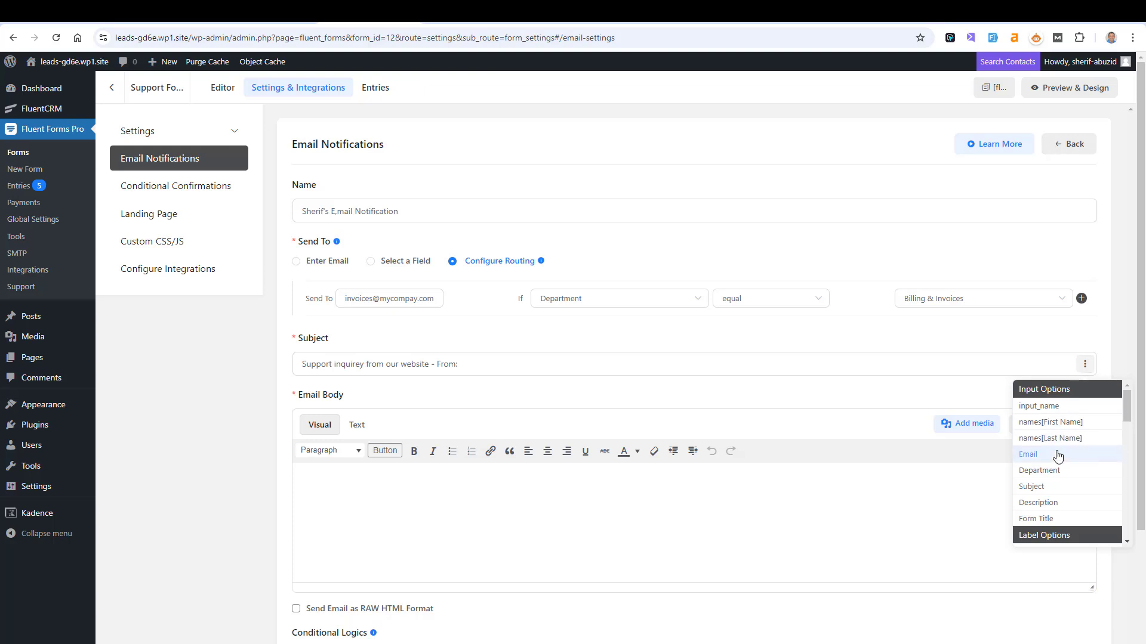
{"action": "left_click", "coordinate": [1057, 457]}
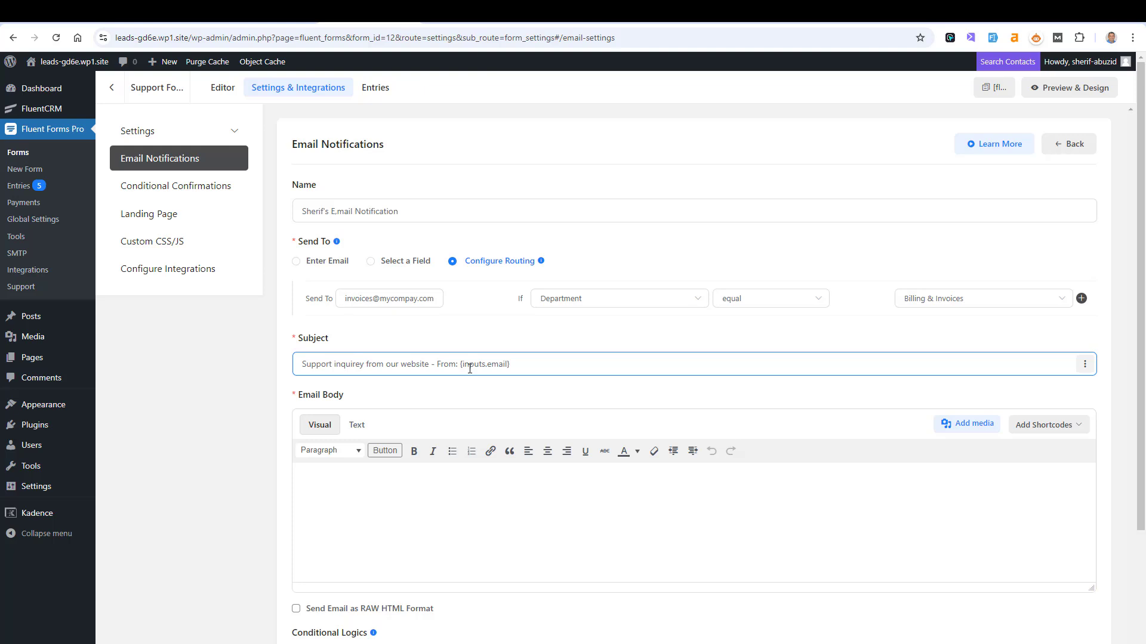
{"action": "left_click", "coordinate": [477, 345]}
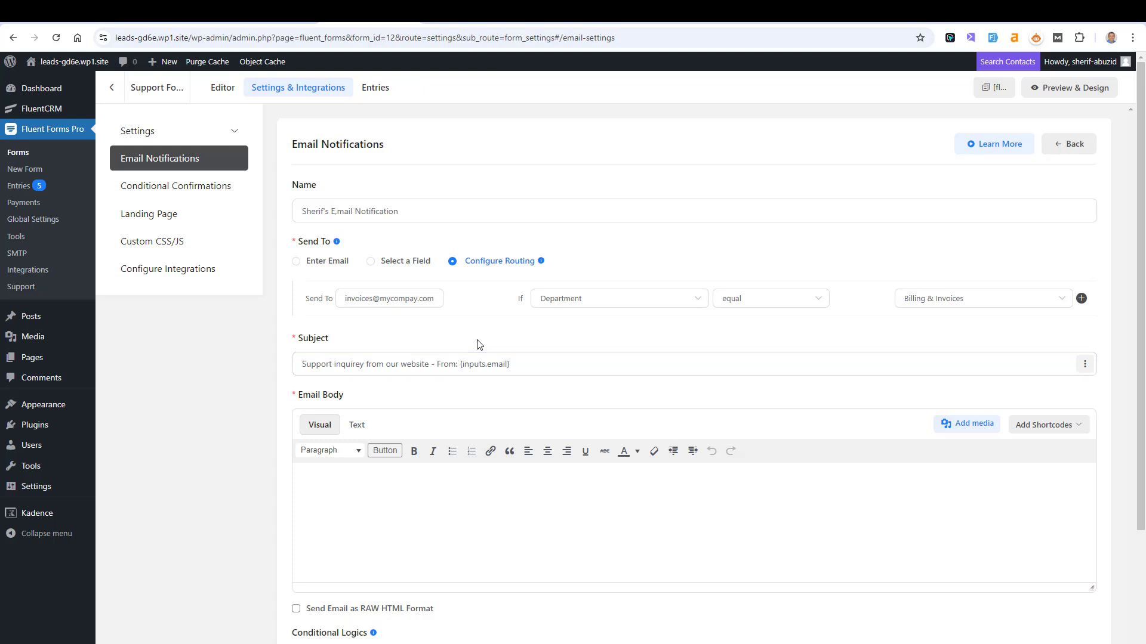
- Check the filled front-end Support form, then select {inputs.email} in the subject
{"action": "key", "text": "ctrl+Tab"}
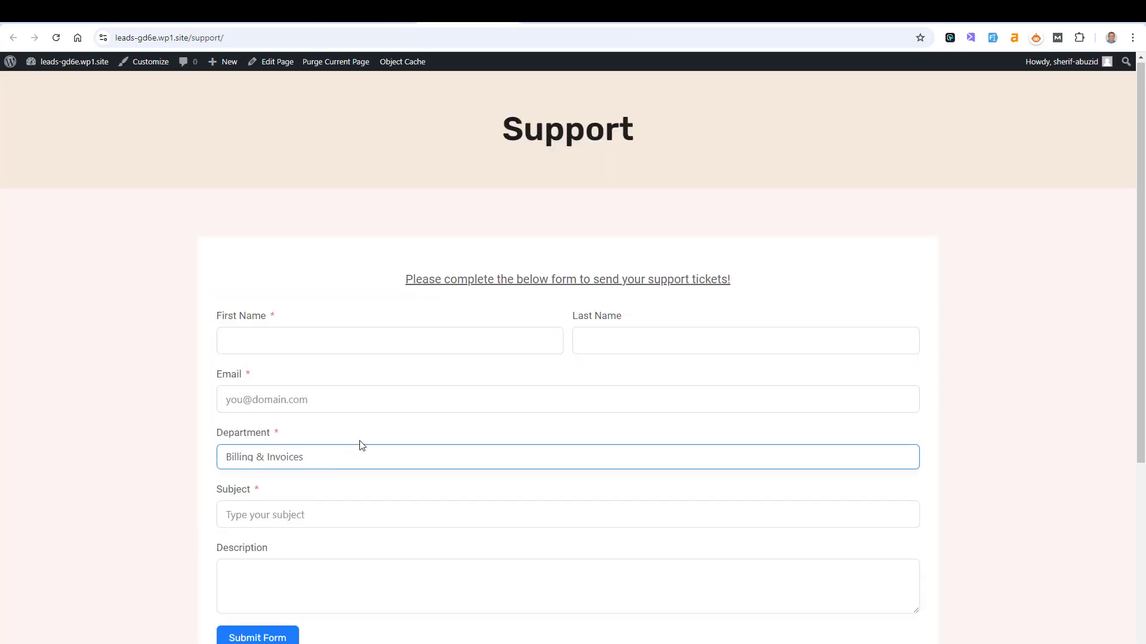
{"action": "left_click", "coordinate": [992, 37]}
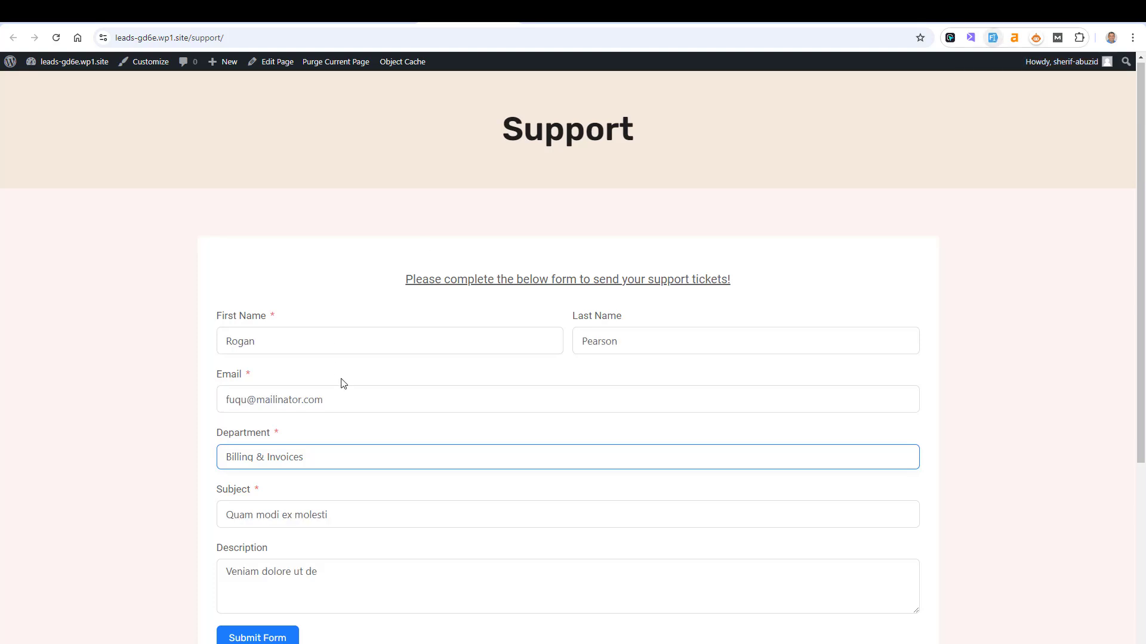
{"action": "key", "text": "shift+Tab"}
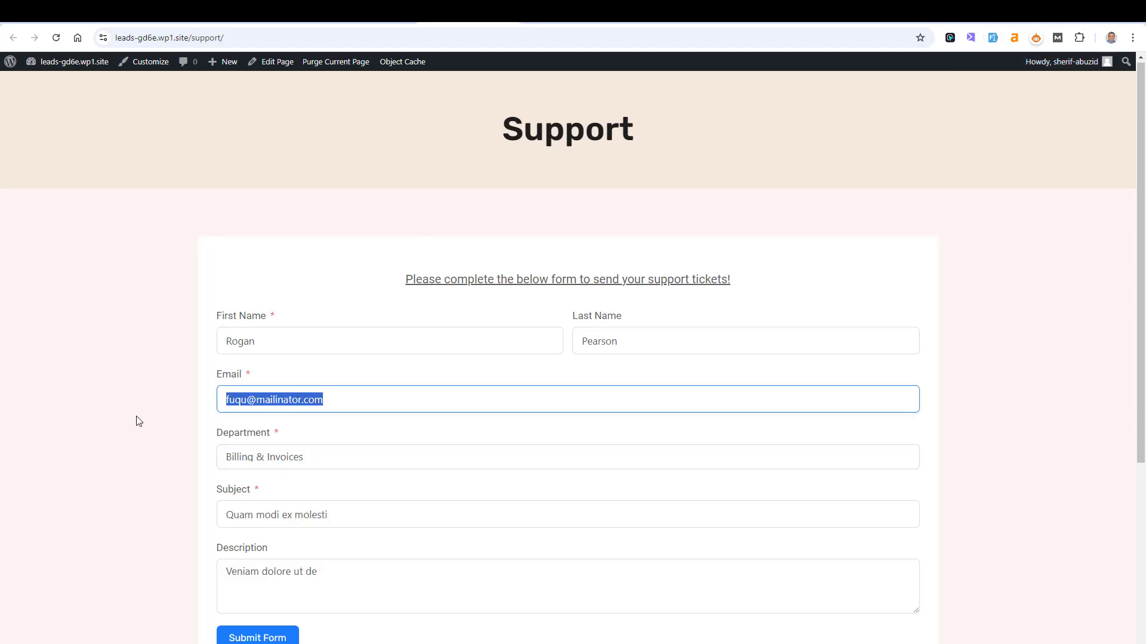
{"action": "key", "text": "ctrl+Tab"}
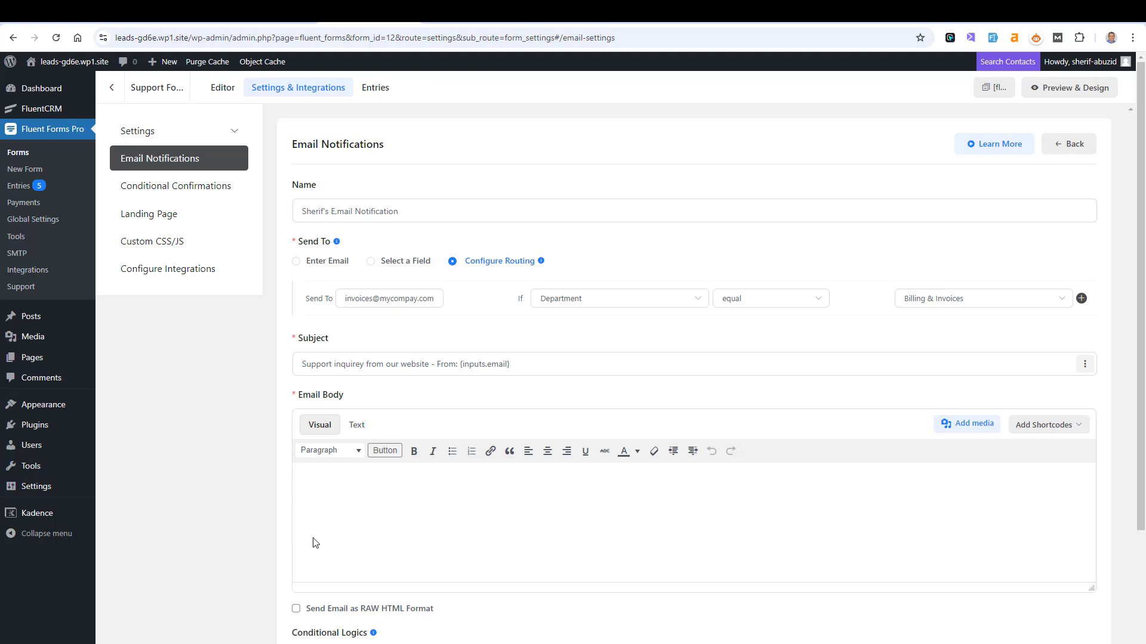
{"action": "left_click", "coordinate": [489, 356]}
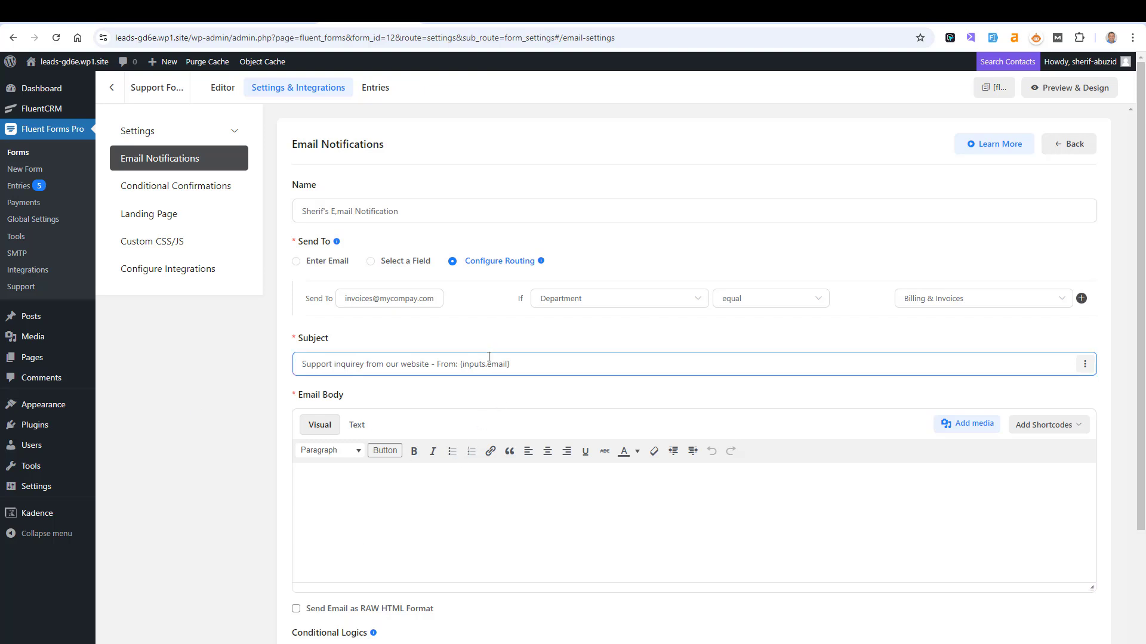
{"action": "key", "text": "ctrl+shift+Tab"}
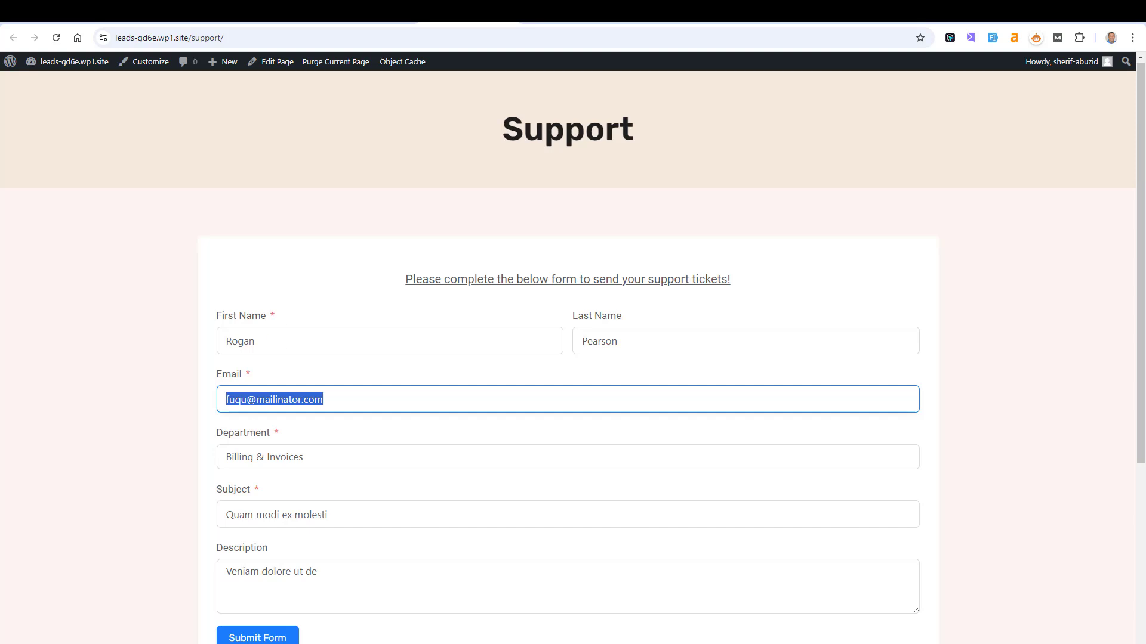
{"action": "key", "text": "ctrl+Tab"}
{"action": "left_click_drag", "start_coordinate": [512, 364], "coordinate": [460, 355]}
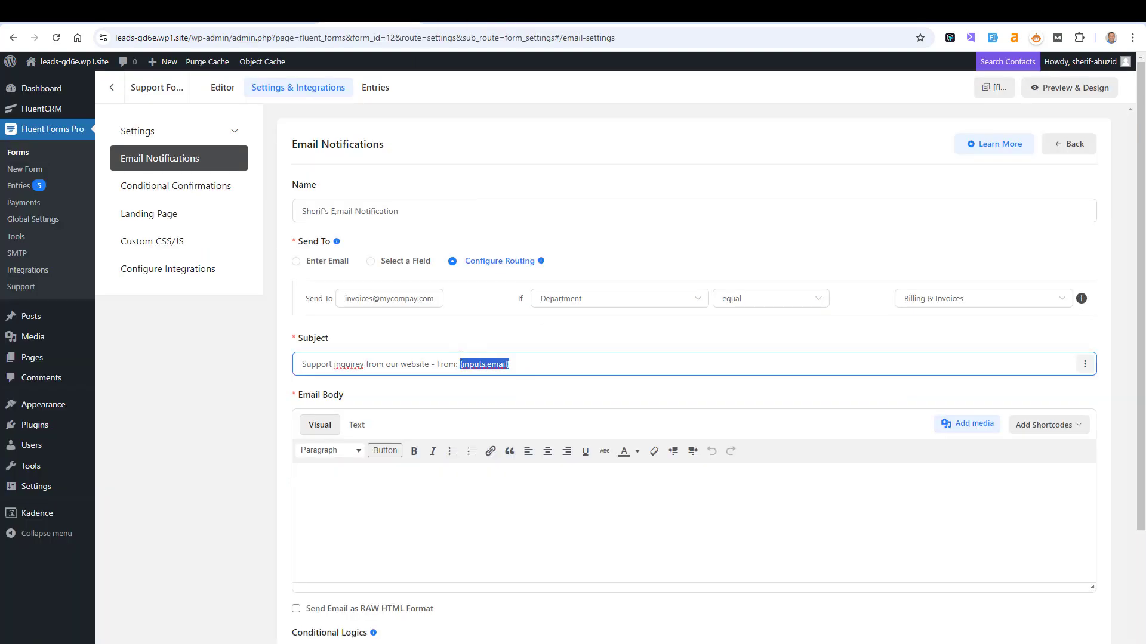
- Append the First Name placeholder, then delete 'From:' and both placeholders from the subject
{"action": "left_click", "coordinate": [530, 364]}
{"action": "left_click", "coordinate": [1086, 365]}
{"action": "left_click", "coordinate": [1086, 365]}
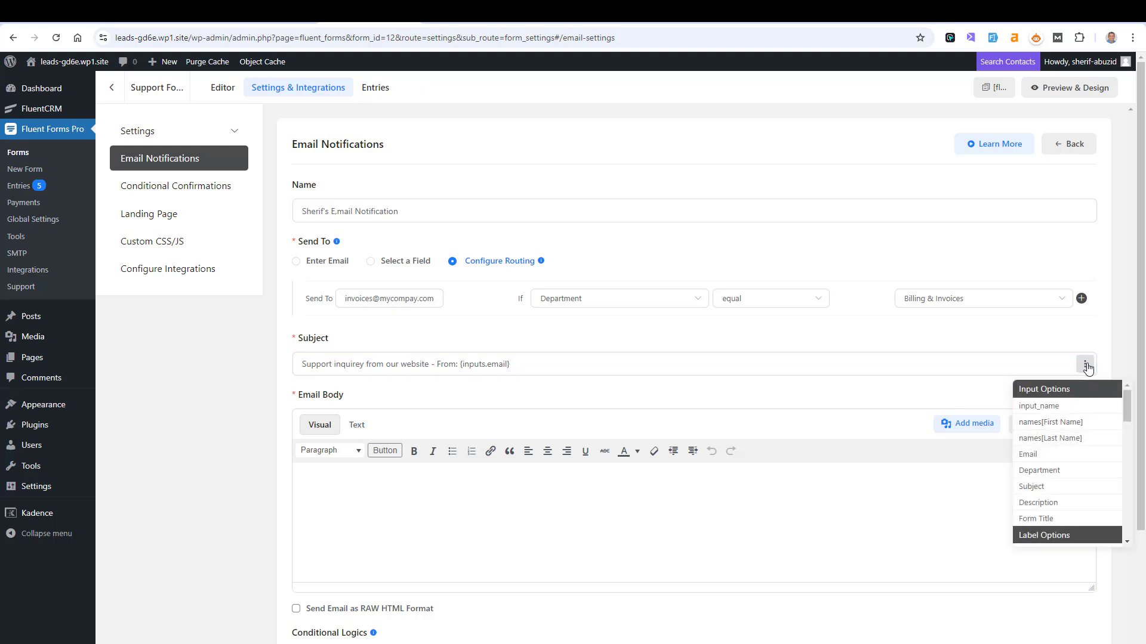
{"action": "left_click", "coordinate": [1075, 424]}
{"action": "left_click", "coordinate": [746, 366]}
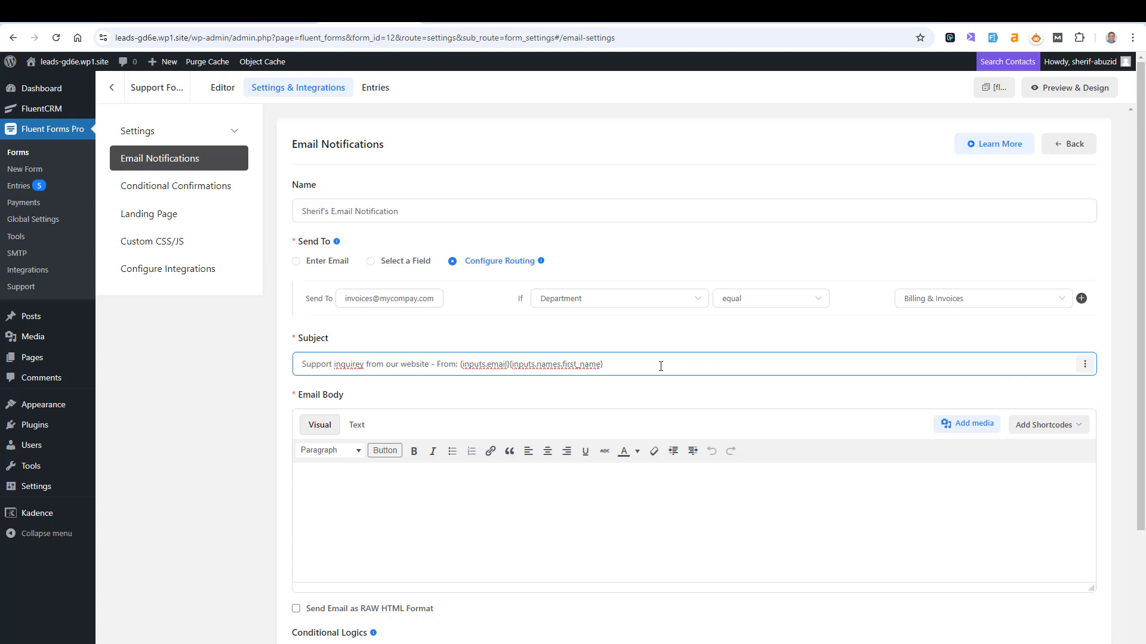
{"action": "left_click_drag", "start_coordinate": [678, 368], "coordinate": [439, 372]}
{"action": "key", "text": "BackSpace"}
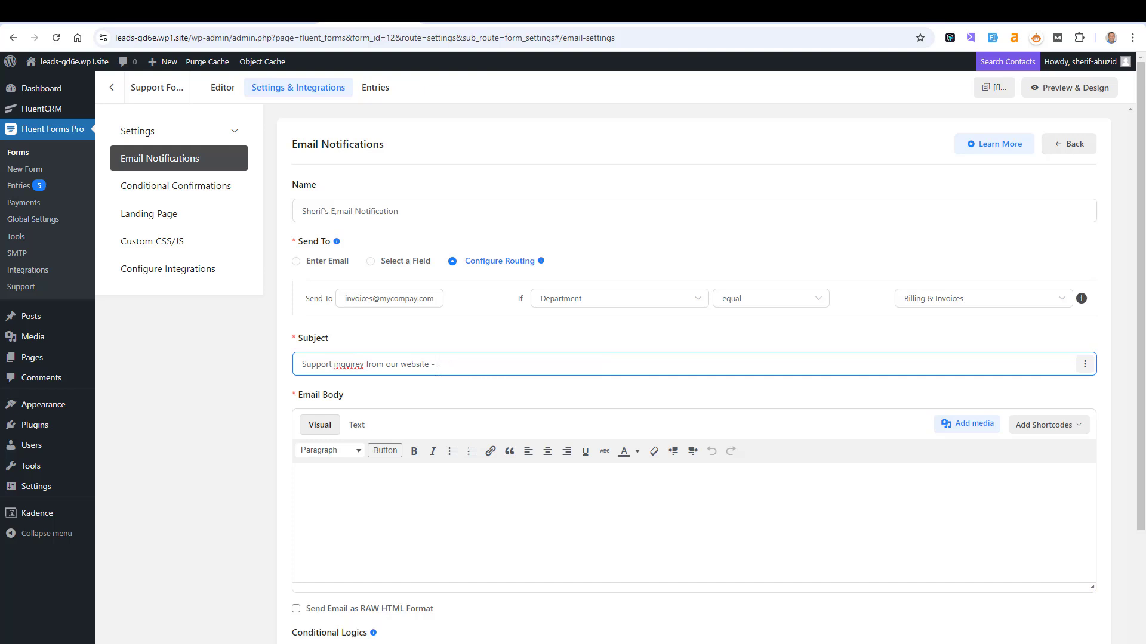
- Try the {inputs.subject} placeholder, then remove it, leaving 'Support inquirey from our website -'
{"action": "left_click", "coordinate": [1084, 364]}
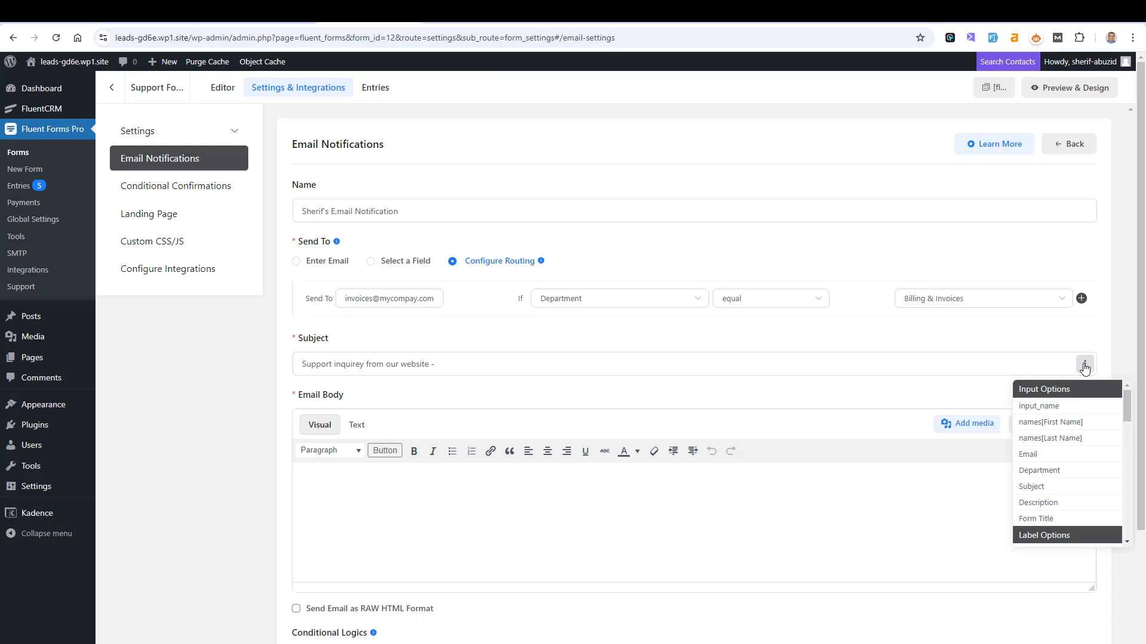
{"action": "left_click", "coordinate": [1080, 489]}
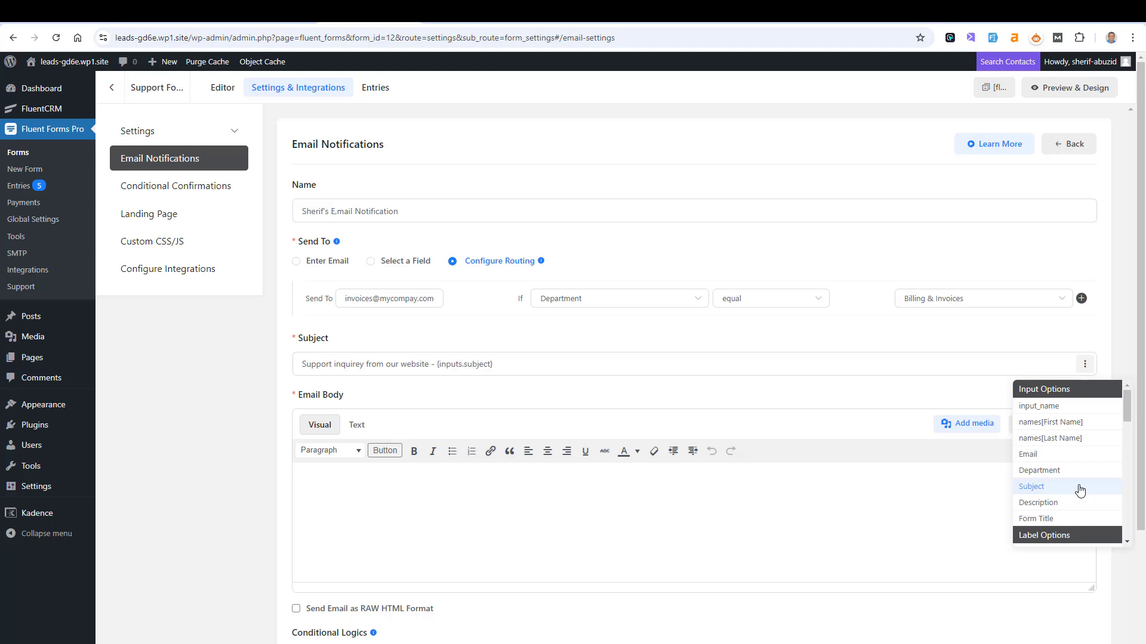
{"action": "left_click", "coordinate": [586, 364]}
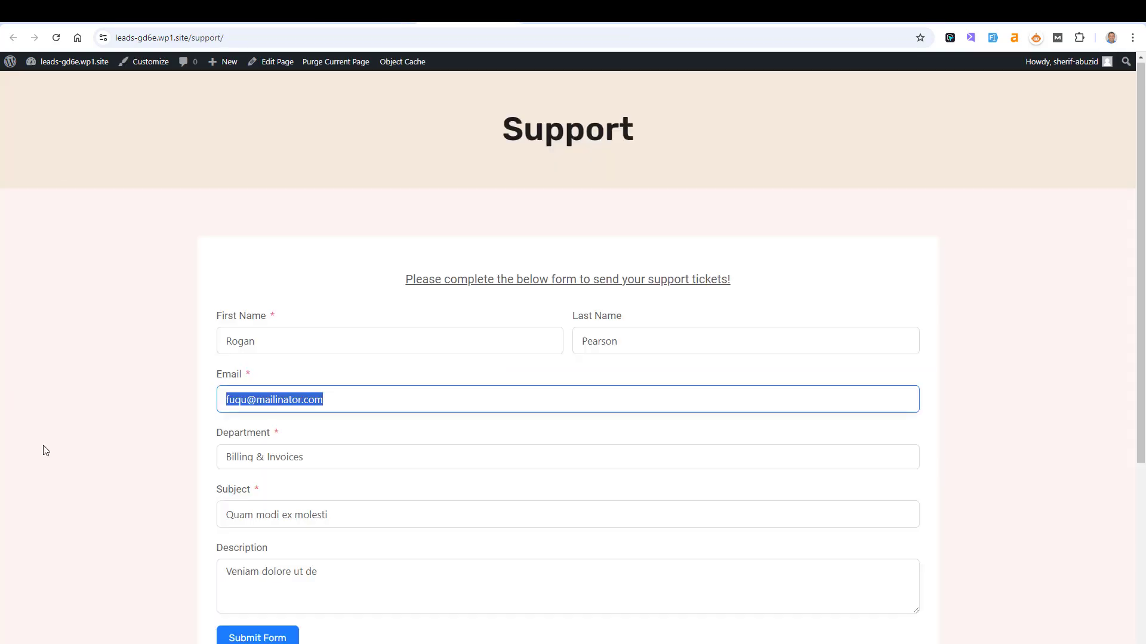
{"action": "left_click", "coordinate": [116, 442]}
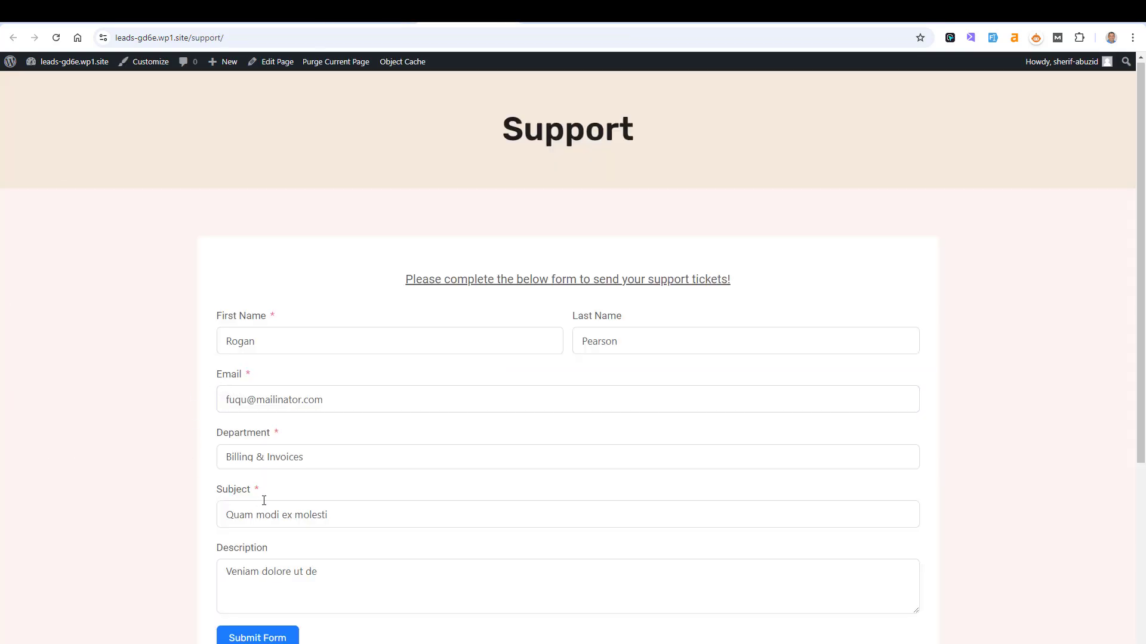
{"action": "left_click_drag", "start_coordinate": [263, 490], "coordinate": [161, 493]}
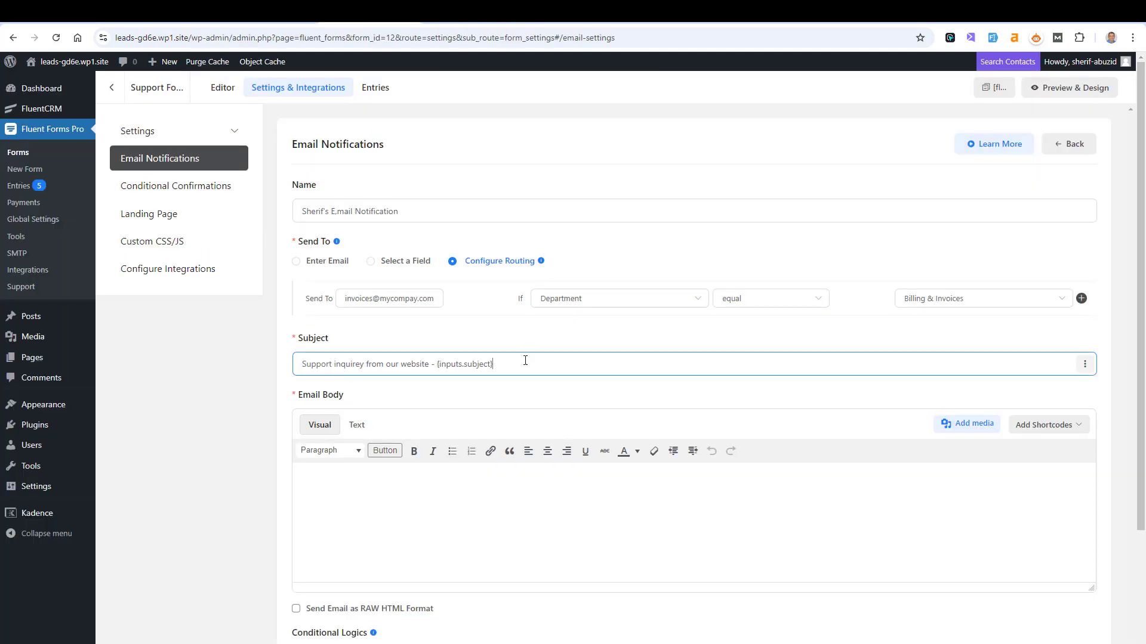
{"action": "key", "text": "shift+Left"}
{"action": "key", "text": "shift+Left"}
{"action": "key", "text": "shift+Left"}
{"action": "key", "text": "shift+Left"}
{"action": "key", "text": "shift+Left"}
{"action": "key", "text": "shift+Left"}
{"action": "key", "text": "shift+Left"}
{"action": "key", "text": "shift+Left"}
{"action": "key", "text": "shift+Left"}
{"action": "key", "text": "shift+Left"}
{"action": "key", "text": "shift+Left"}
{"action": "key", "text": "shift+Left"}
{"action": "key", "text": "shift+Left"}
{"action": "key", "text": "shift+Left"}
{"action": "key", "text": "shift+Left"}
{"action": "key", "text": "shift+Left"}
{"action": "key", "text": "BackSpace"}
{"action": "left_click", "coordinate": [513, 484]}
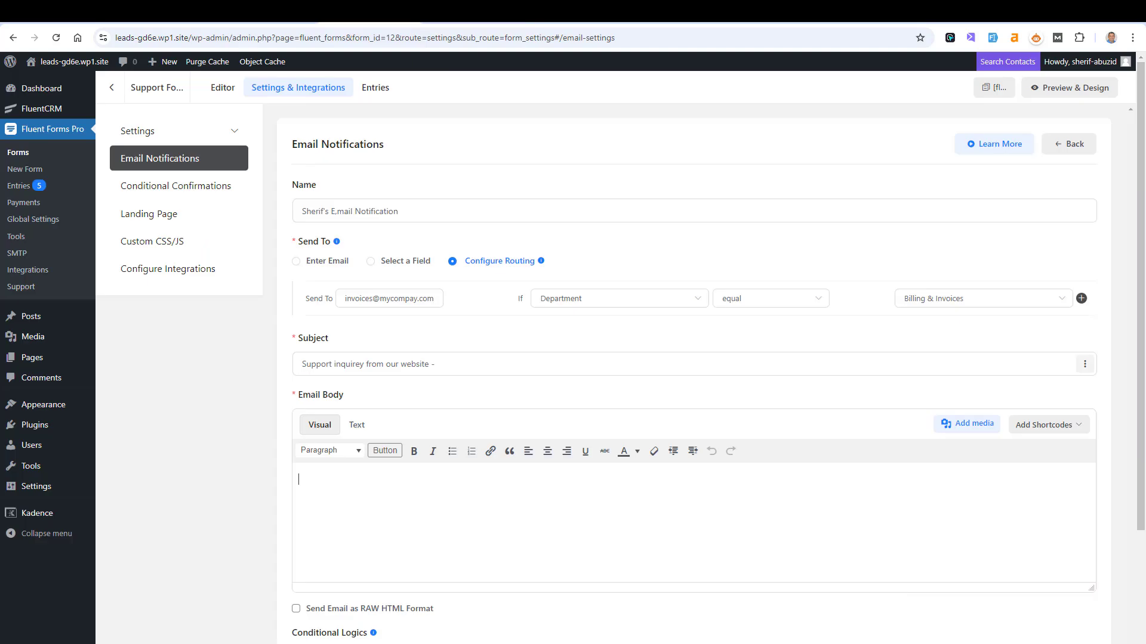
- Insert the {all_data} shortcode into the email body
{"action": "left_click", "coordinate": [1076, 425]}
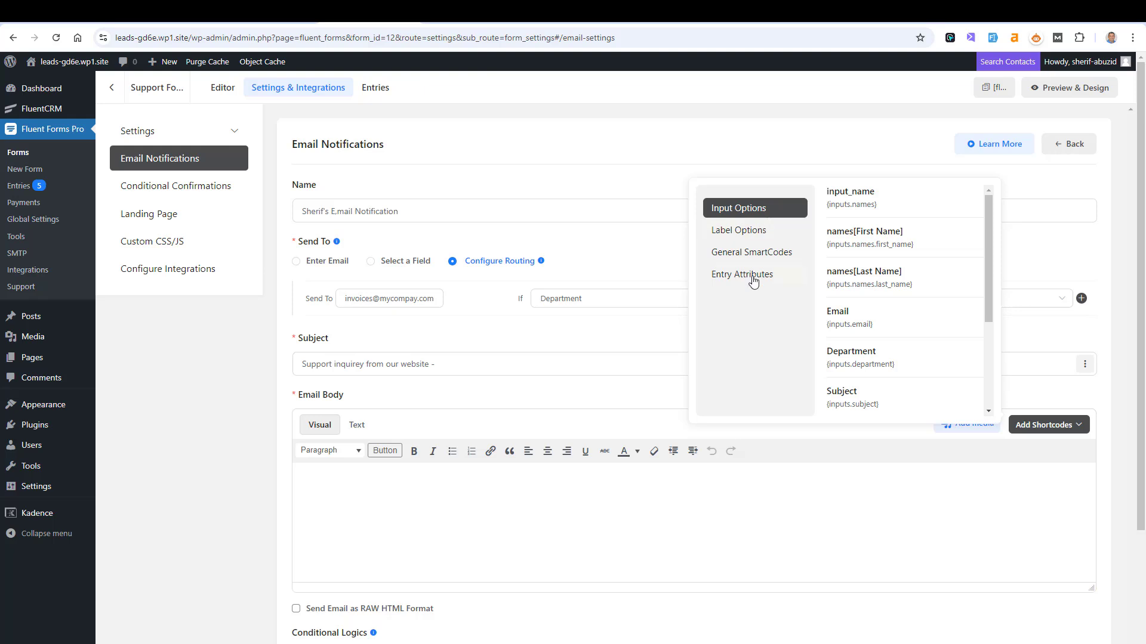
{"action": "scroll", "coordinate": [943, 322], "scroll_direction": "down", "scroll_amount": 3}
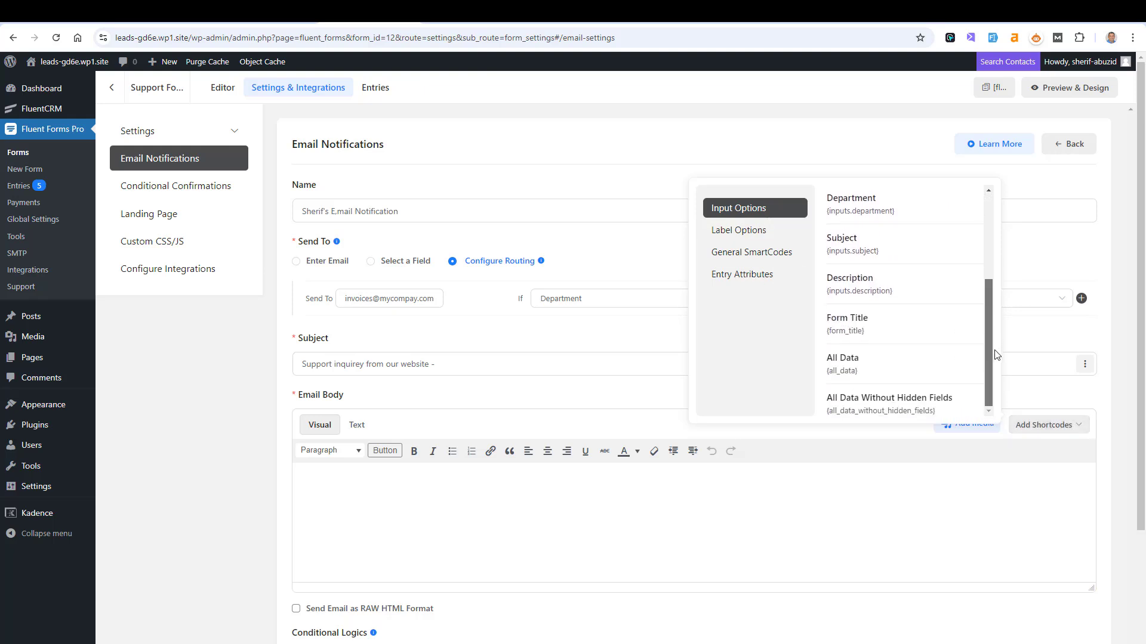
{"action": "left_click", "coordinate": [909, 370]}
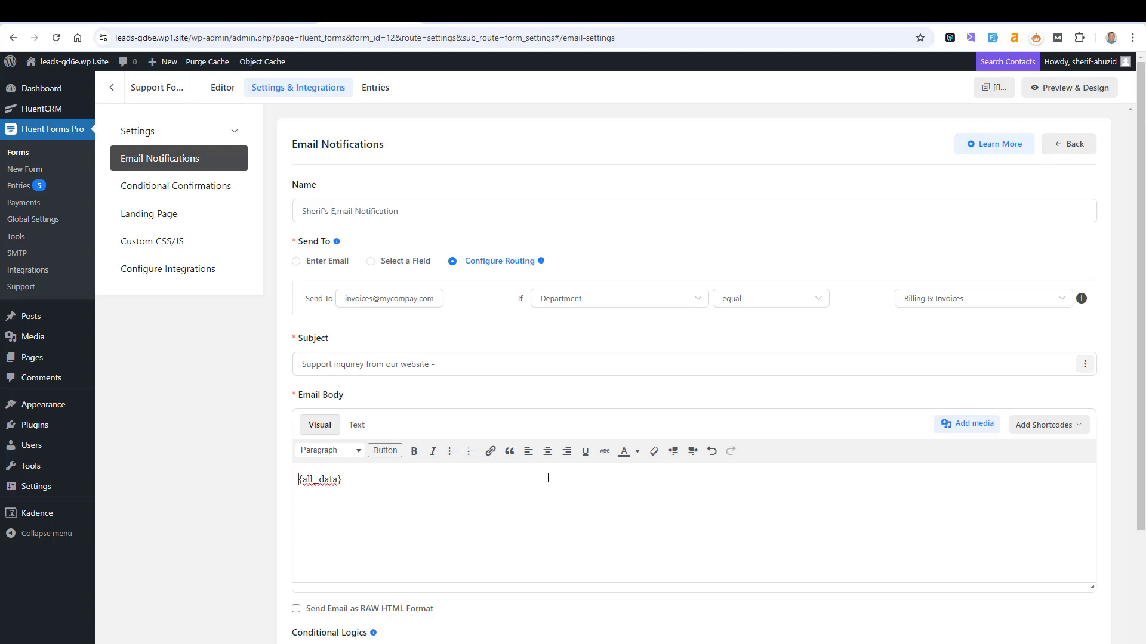
- Add 'Hi Invoice team,' and 'Here you go a new support enquiry.' above {all_data}
{"action": "key", "text": "Return"}
{"action": "type", "text": "Hi I"}
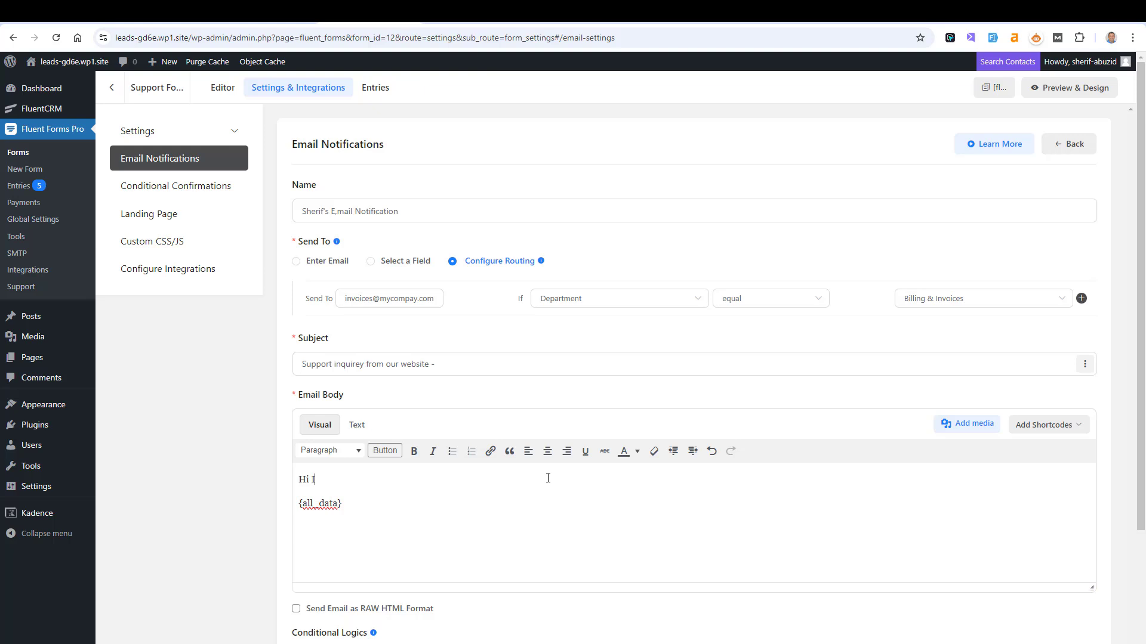
{"action": "type", "text": "nvoice team,"}
{"action": "key", "text": "Return"}
{"action": "key", "text": "Return"}
{"action": "type", "text": "H"}
{"action": "key", "text": "BackSpace"}
{"action": "key", "text": "BackSpace"}
{"action": "type", "text": "H"}
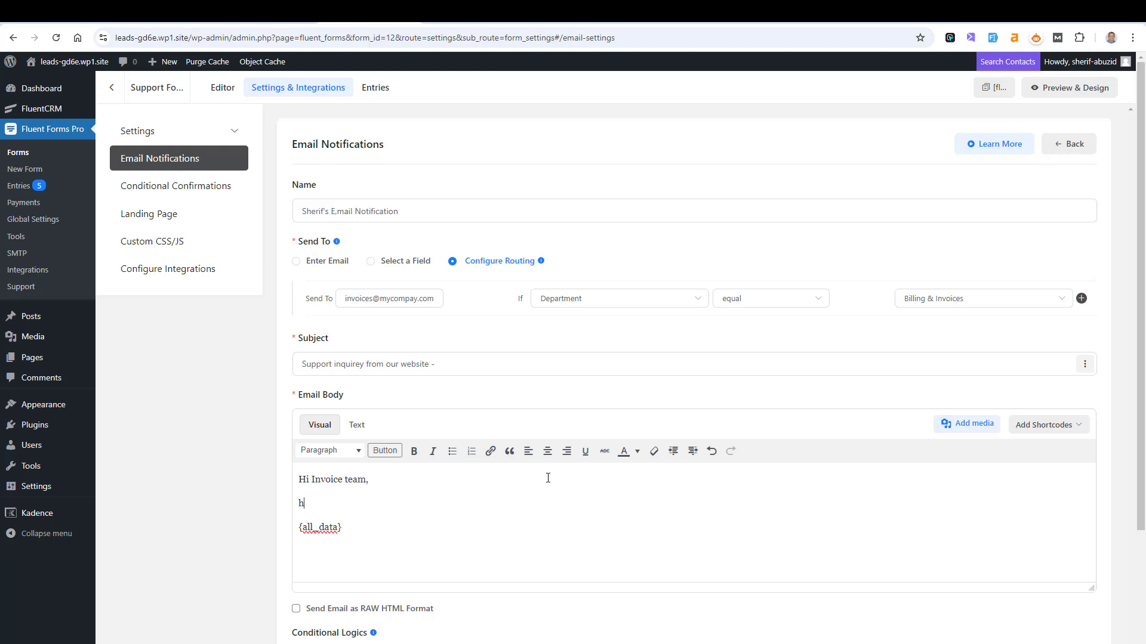
{"action": "key", "text": "BackSpace"}
{"action": "type", "text": "Here you go a new supop"}
{"action": "type", "text": "rt"}
{"action": "key", "text": "BackSpace"}
{"action": "key", "text": "BackSpace"}
{"action": "key", "text": "BackSpace"}
{"action": "key", "text": "BackSpace"}
{"action": "type", "text": "port enquiry."}
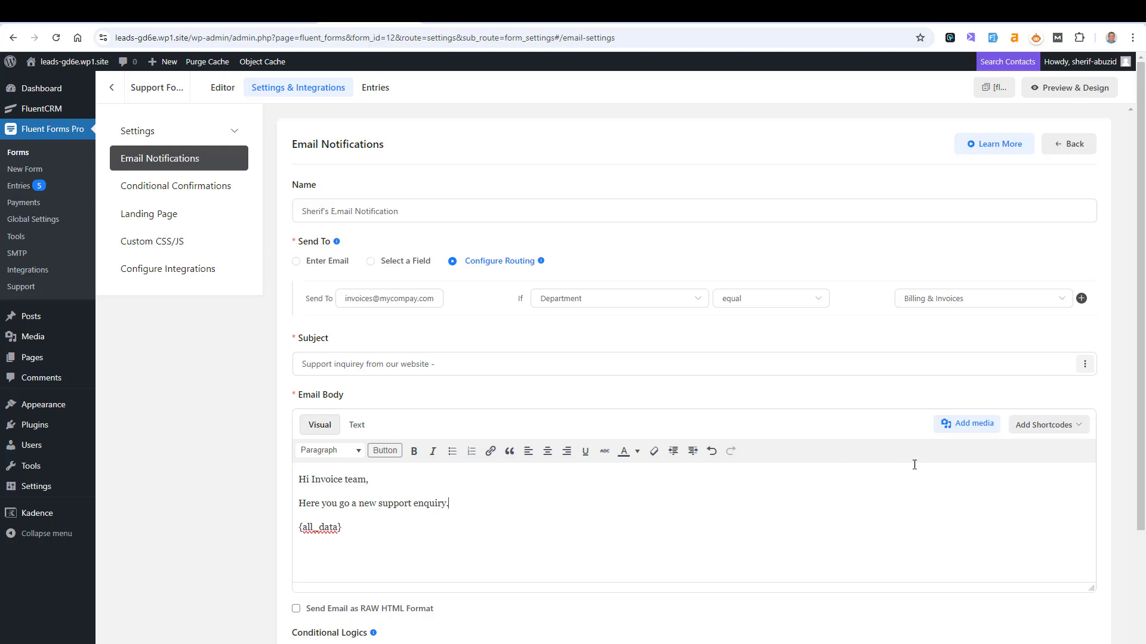
- Dismiss the insertable field list and leave the email body editor
{"action": "left_click", "coordinate": [1073, 432]}
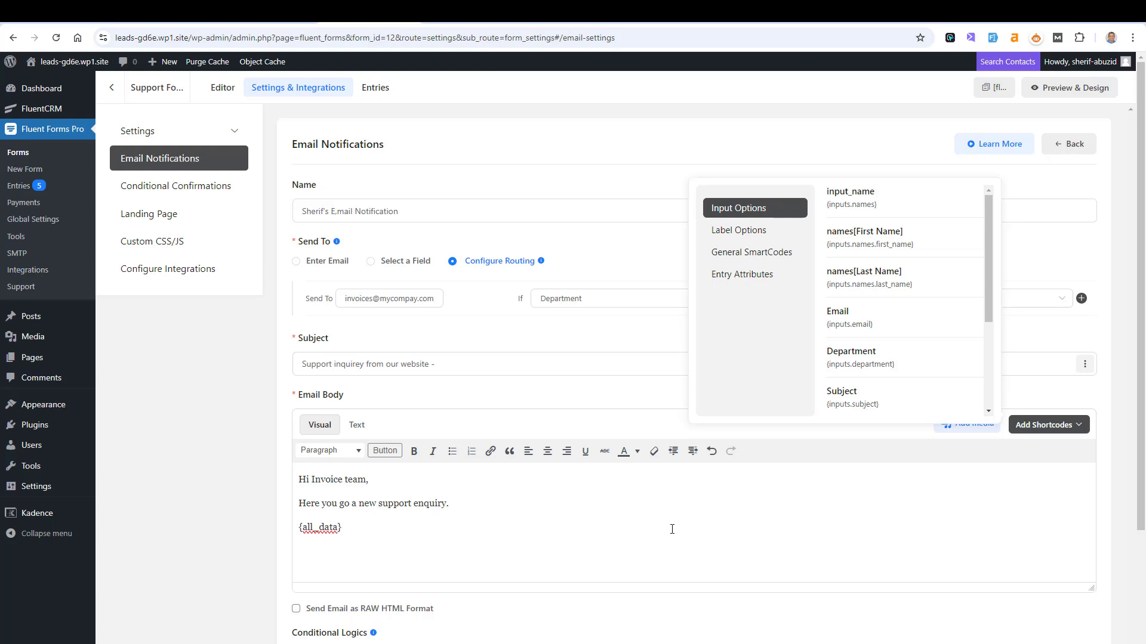
{"action": "left_click", "coordinate": [685, 167]}
{"action": "left_click", "coordinate": [483, 368]}
{"action": "left_click", "coordinate": [143, 307]}
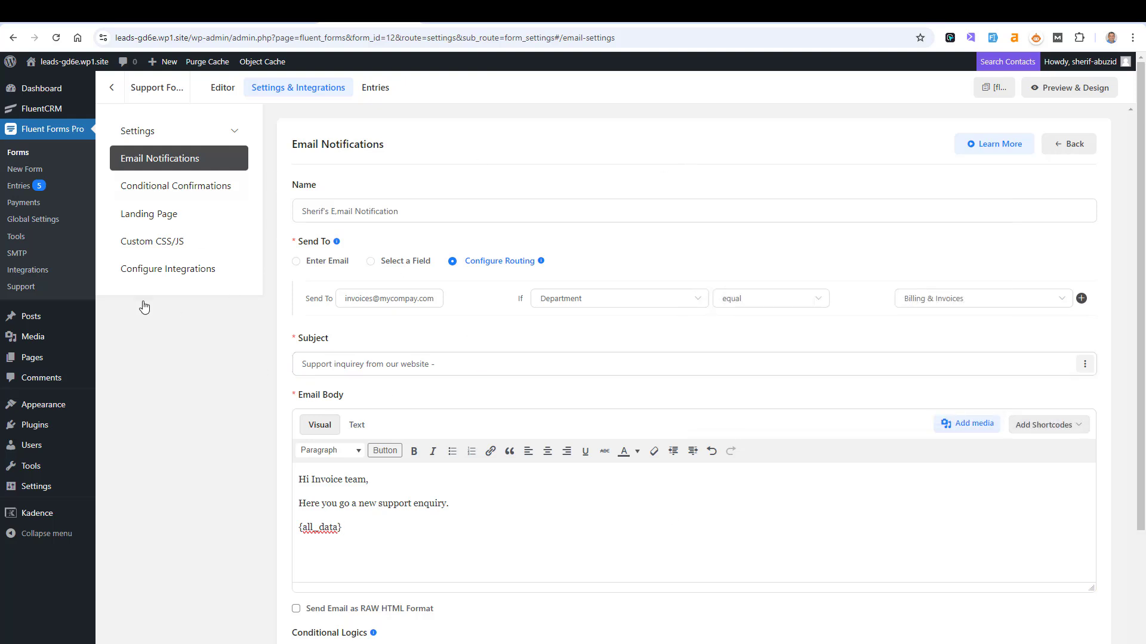
{"action": "left_click", "coordinate": [339, 306]}
- Rename the notification to 'Invoices Department's Email Notification' and save it
{"action": "left_click", "coordinate": [360, 210]}
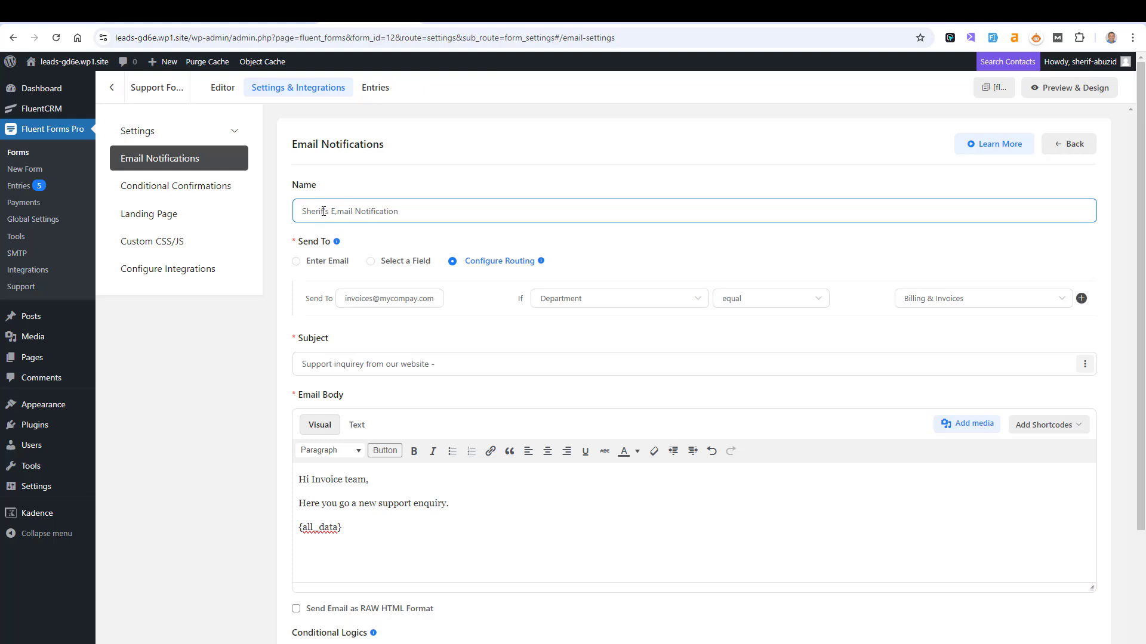
{"action": "left_click_drag", "start_coordinate": [322, 211], "coordinate": [286, 214]}
{"action": "type", "text": "Invoice D"}
{"action": "key", "text": "BackSpace"}
{"action": "key", "text": "BackSpace"}
{"action": "key", "text": "BackSpace"}
{"action": "type", "text": "es Department"}
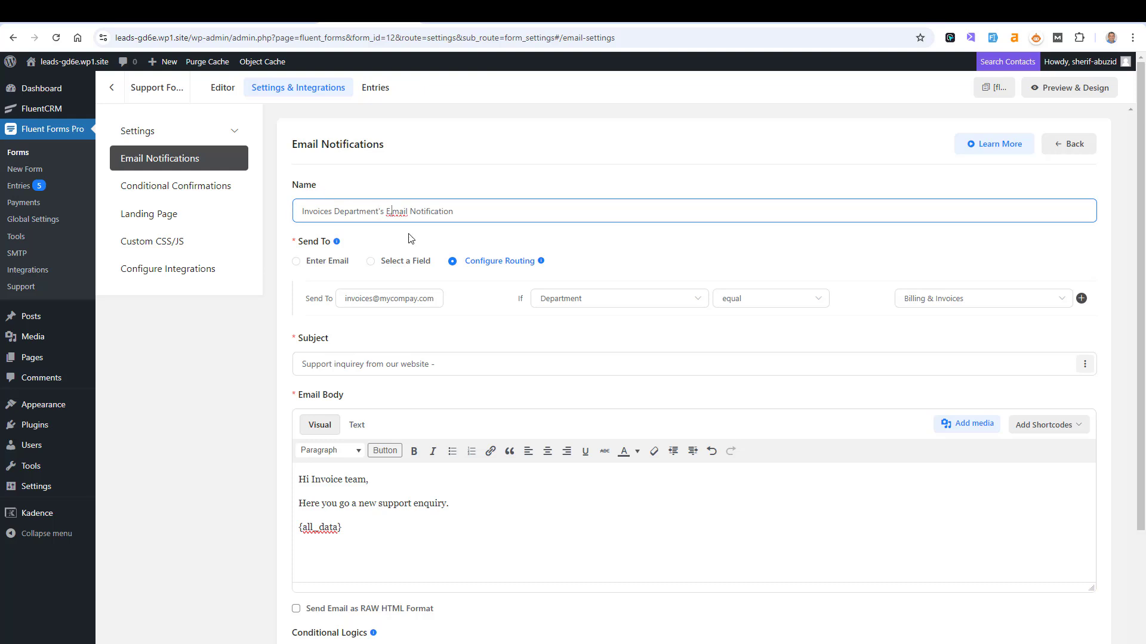
{"action": "left_click_drag", "start_coordinate": [1141, 209], "coordinate": [1138, 397]}
{"action": "left_click", "coordinate": [298, 622]}
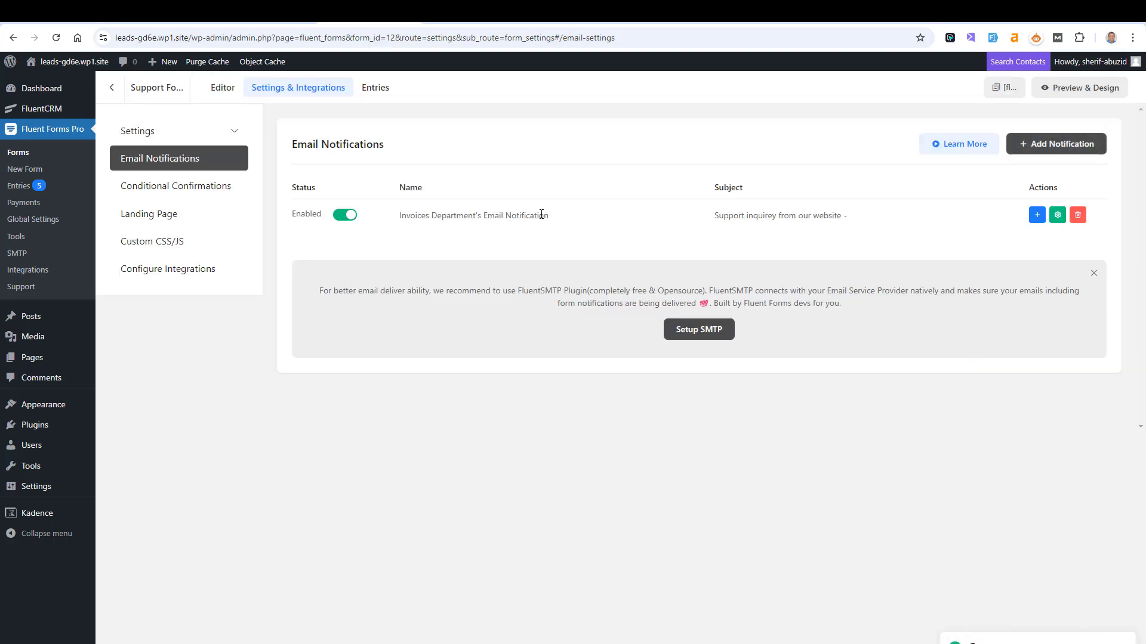
- Add a second notification addressed to the site owner's email address
{"action": "left_click", "coordinate": [1079, 145]}
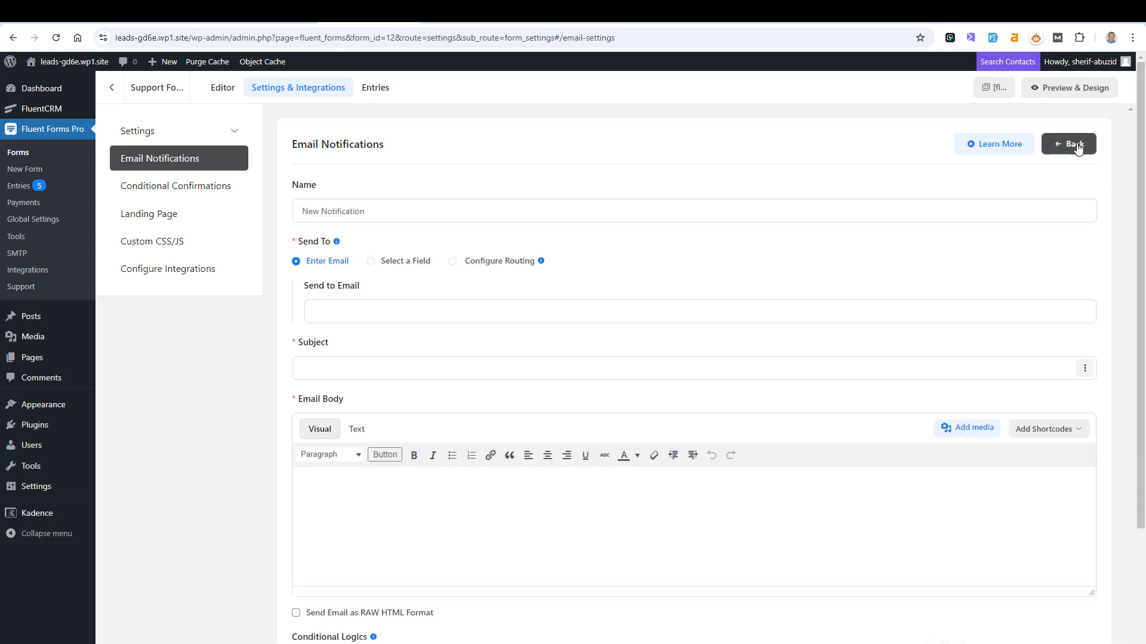
{"action": "left_click", "coordinate": [397, 305]}
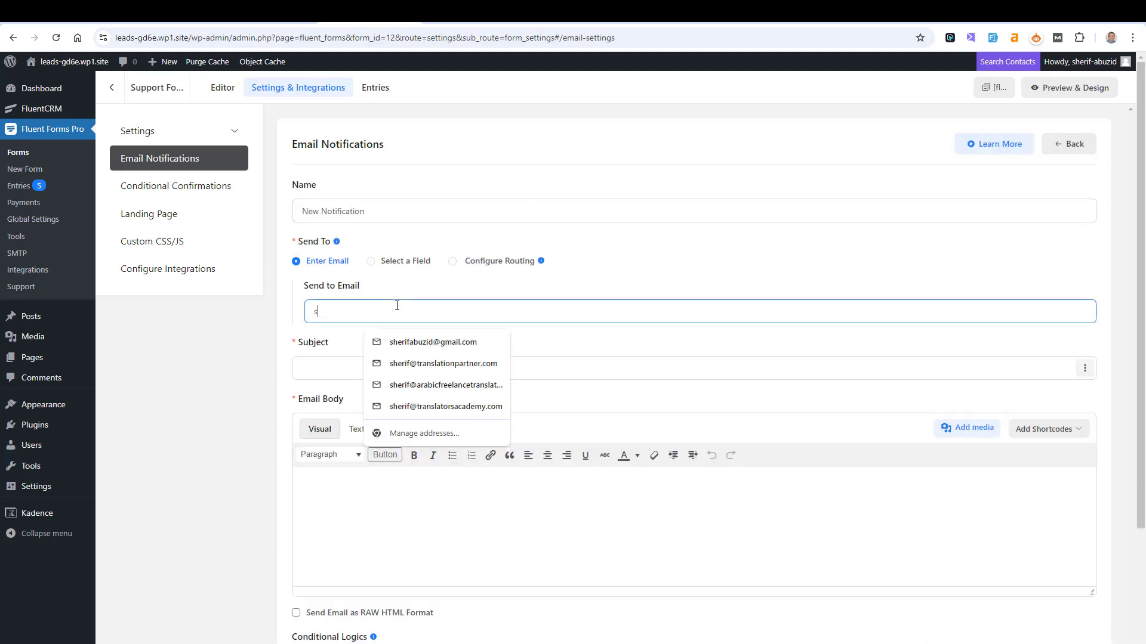
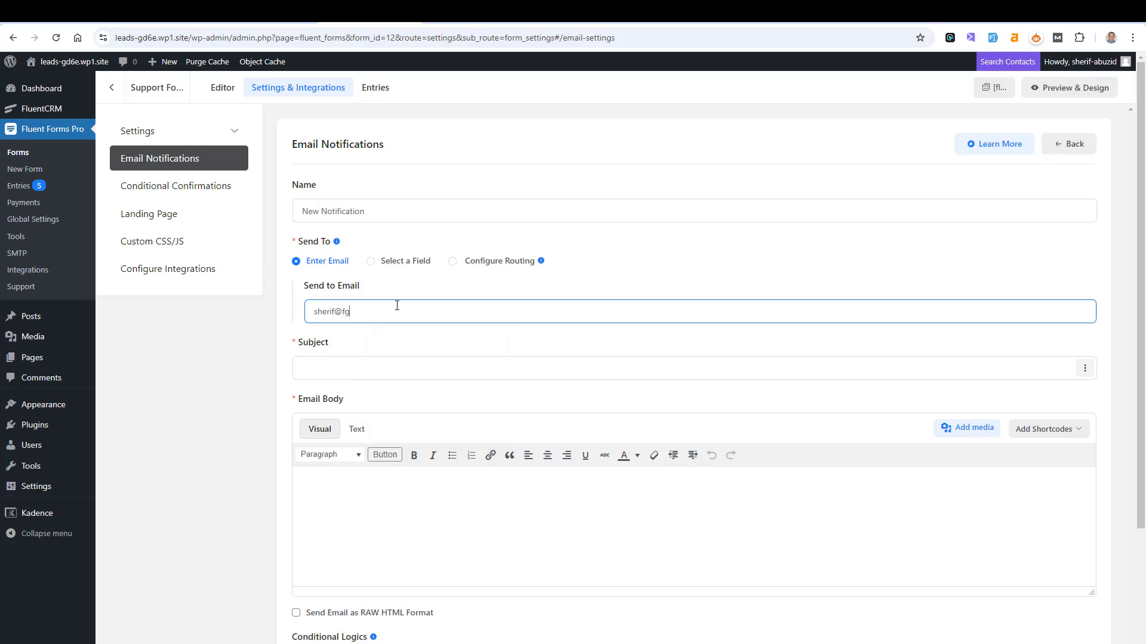
- Name the new notification after the site owner, ending in 'Email Notification'
{"action": "left_click_drag", "start_coordinate": [396, 210], "coordinate": [294, 216]}
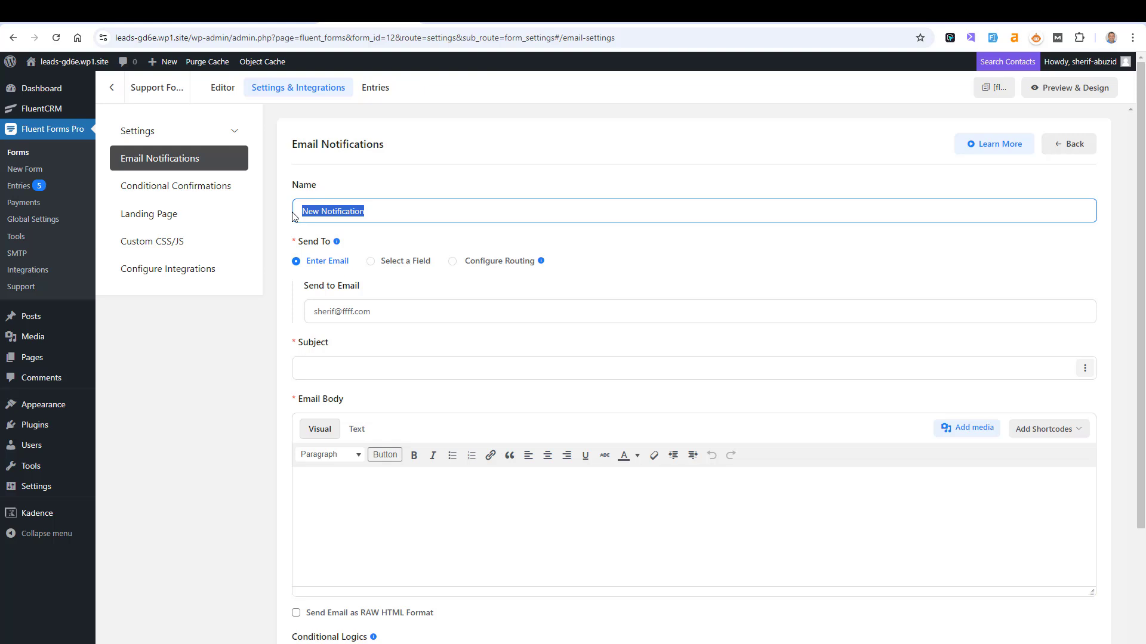
{"action": "type", "text": "Sherif's E,mail"}
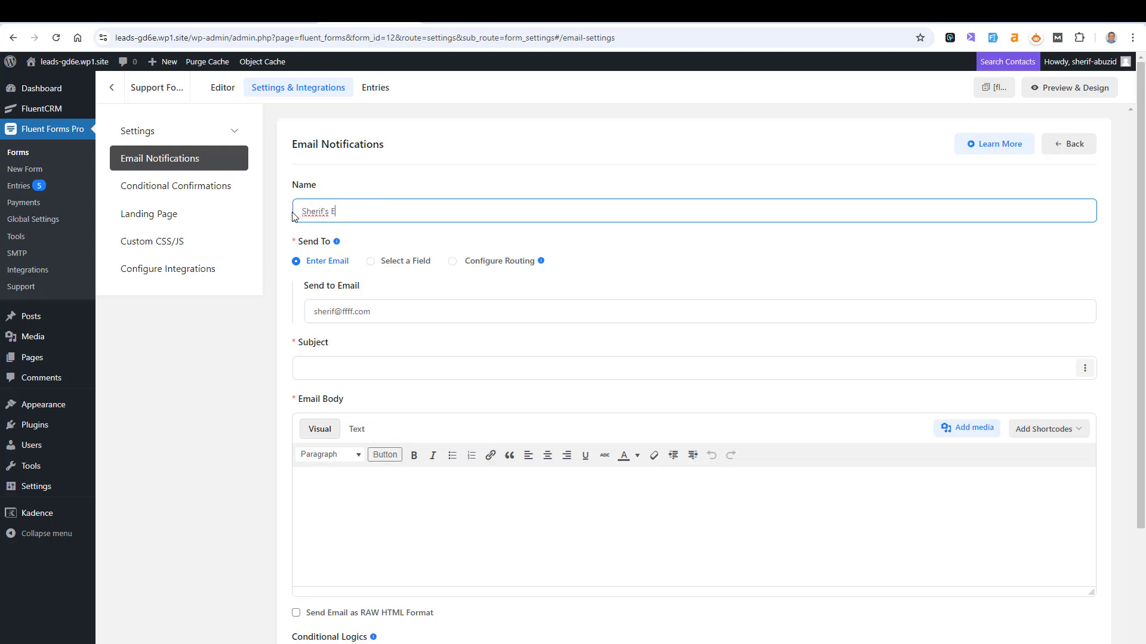
{"action": "key", "text": "BackSpace"}
{"action": "key", "text": "BackSpace"}
{"action": "key", "text": "BackSpace"}
{"action": "type", "text": "mail Notificaiotn"}
{"action": "key", "text": "BackSpace"}
{"action": "key", "text": "BackSpace"}
{"action": "key", "text": "BackSpace"}
{"action": "key", "text": "BackSpace"}
{"action": "type", "text": "tion"}
- Set the subject to 'New Support Ticket' and the body to {all_data}
{"action": "left_click", "coordinate": [517, 375]}
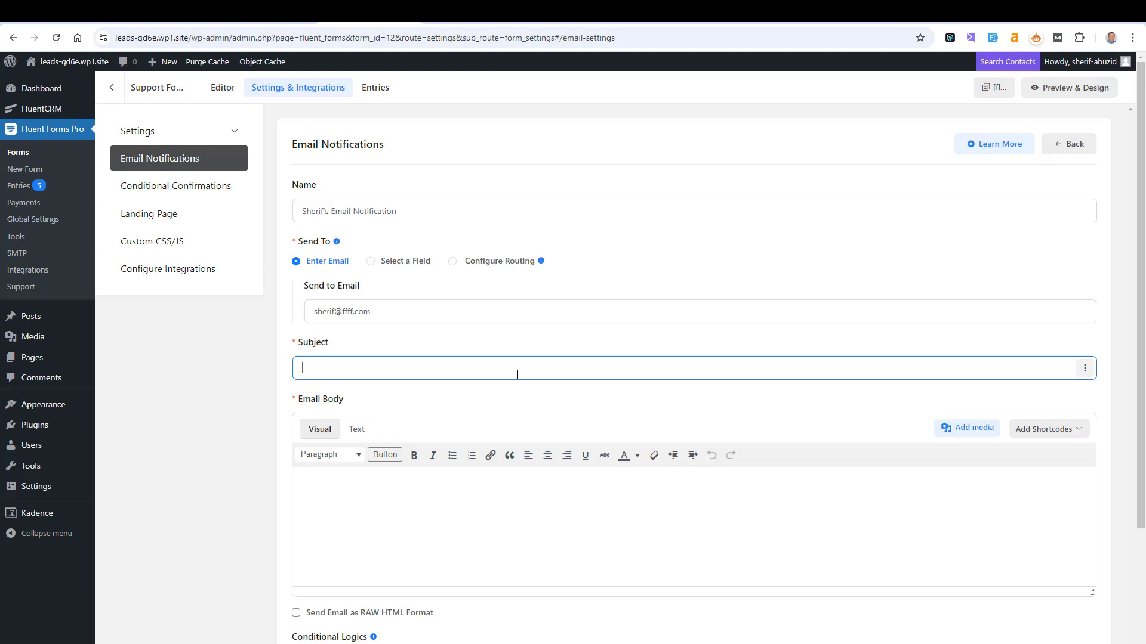
{"action": "type", "text": "New Support Ticker"}
{"action": "left_click", "coordinate": [1014, 435]}
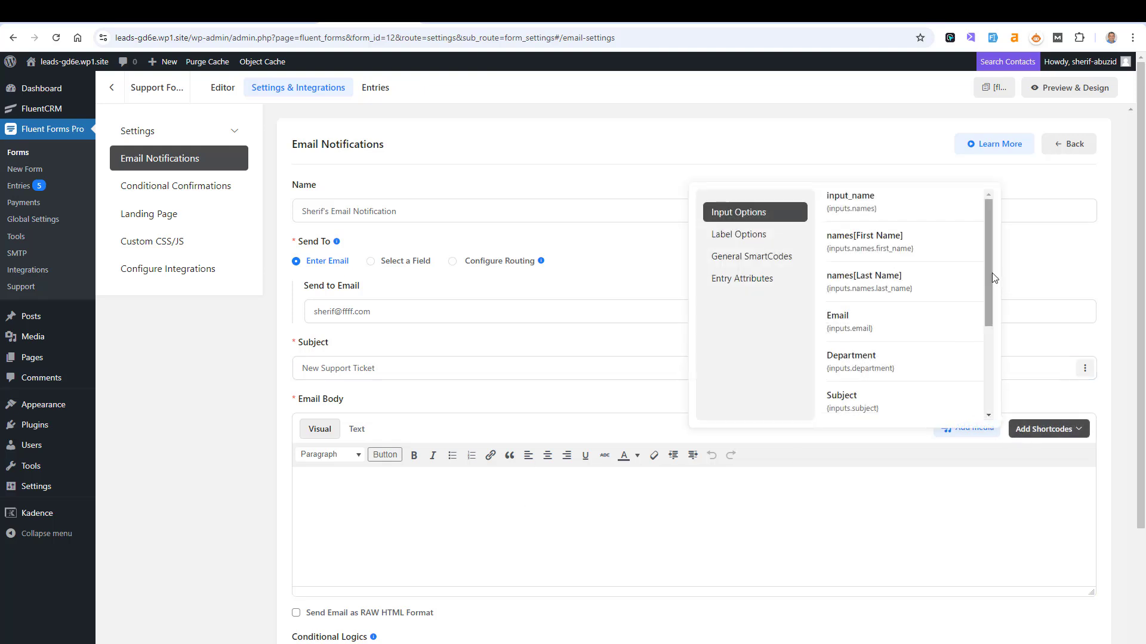
{"action": "scroll", "coordinate": [992, 276], "scroll_direction": "down", "scroll_amount": 3}
{"action": "left_click", "coordinate": [883, 370]}
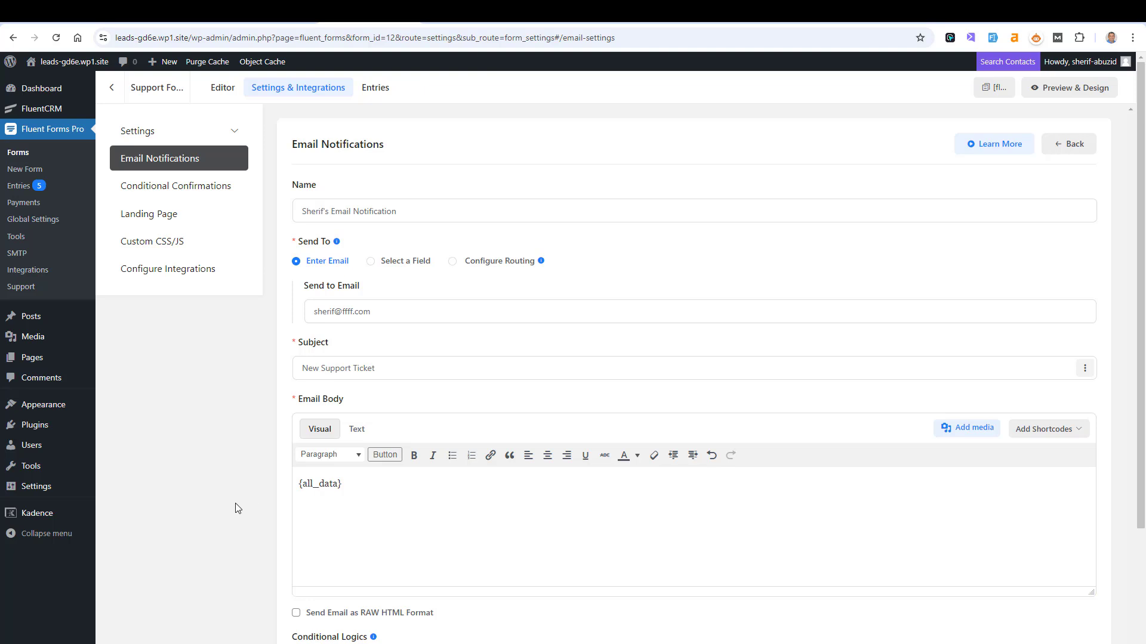
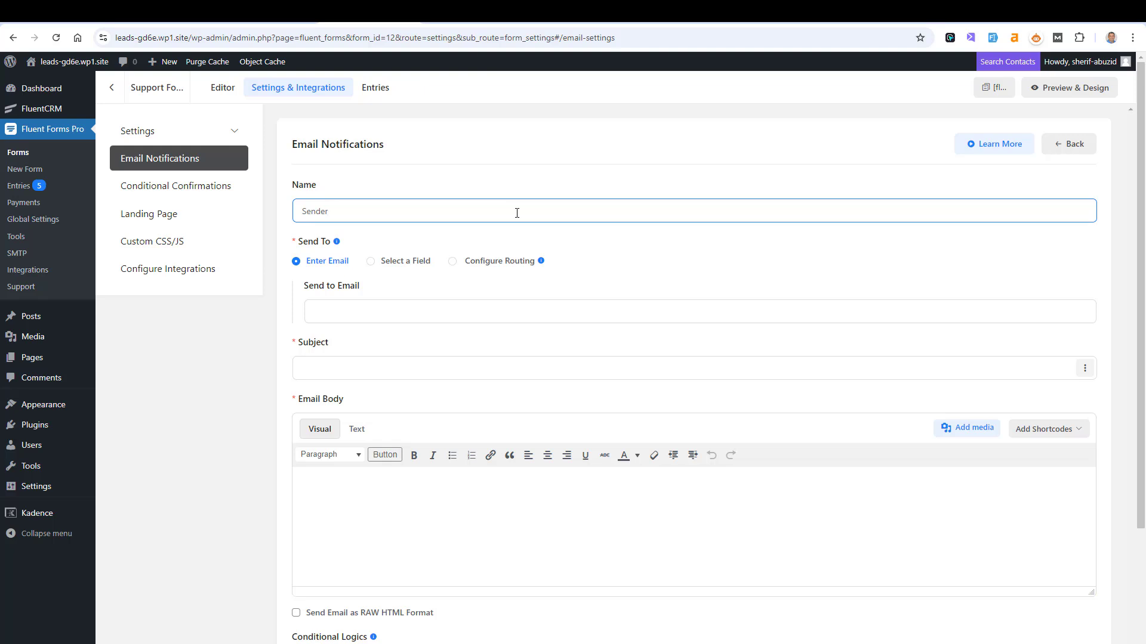
- Finish naming the notification 'Sender's Email Notification', correcting the misspelt word
{"action": "type", "text": "'s Email NOti"}
{"action": "key", "text": "BackSpace"}
{"action": "key", "text": "BackSpace"}
{"action": "type", "text": "otificaiotn"}
{"action": "right_click", "coordinate": [383, 212]}
{"action": "left_click", "coordinate": [393, 228]}
- Send the notification to the address in the form's Email field
{"action": "left_click", "coordinate": [370, 261]}
{"action": "left_click", "coordinate": [423, 311]}
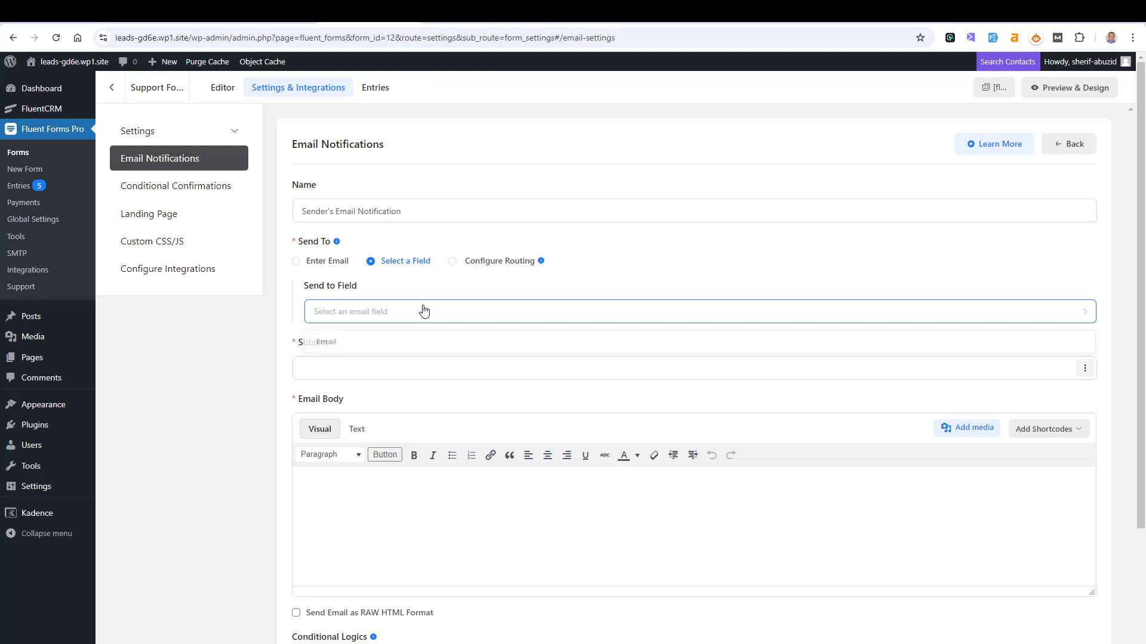
{"action": "left_click", "coordinate": [397, 342]}
- Enter the subject 'Your Support Message is received'
{"action": "left_click", "coordinate": [401, 365]}
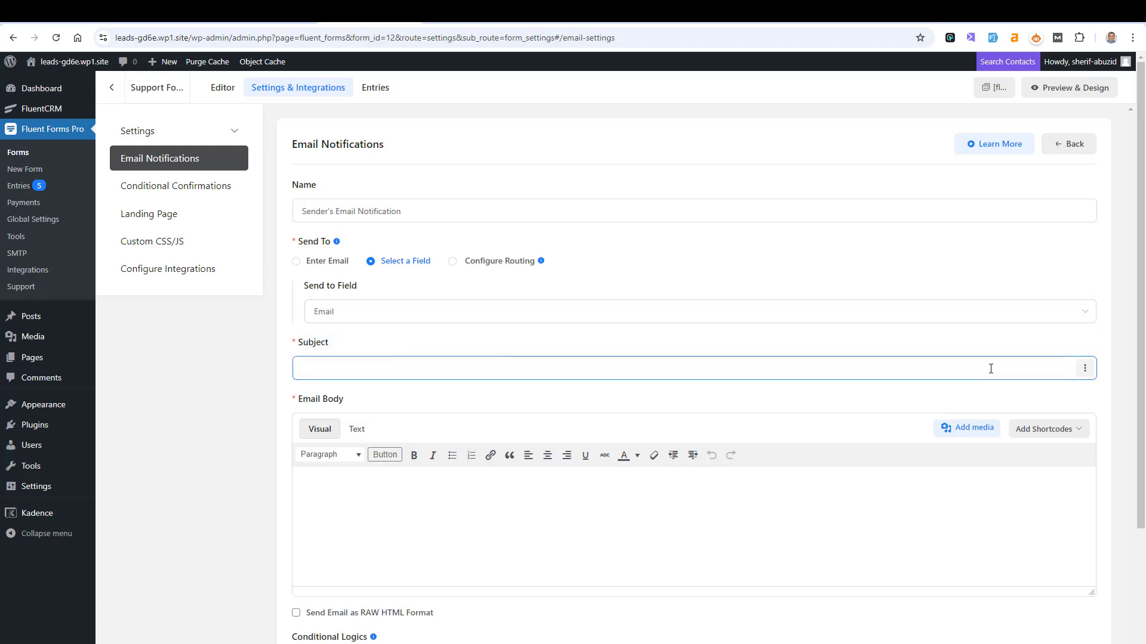
{"action": "type", "text": "Your"}
{"action": "type", "text": " Sub"}
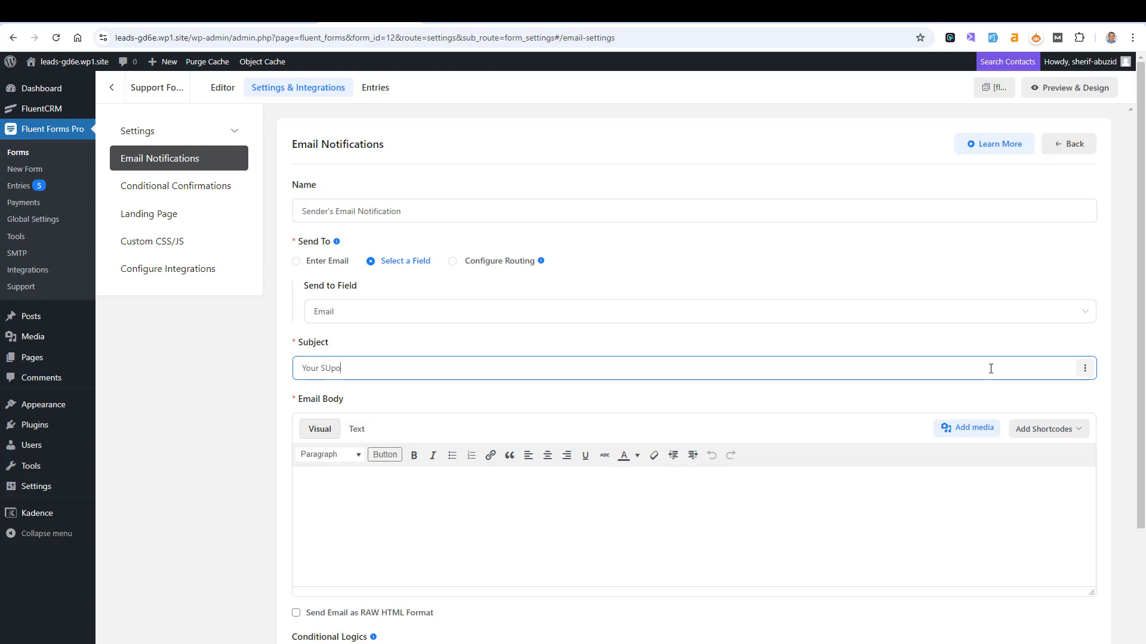
{"action": "key", "text": "BackSpace"}
{"action": "key", "text": "BackSpace"}
{"action": "type", "text": "upport Fiel"}
{"action": "key", "text": "BackSpace"}
{"action": "type", "text": "Message is receivced"}
- Start the email body with 'Hi' followed by the names[First Name] shortcode and a comma
{"action": "left_click", "coordinate": [736, 528]}
{"action": "type", "text": "Hi"}
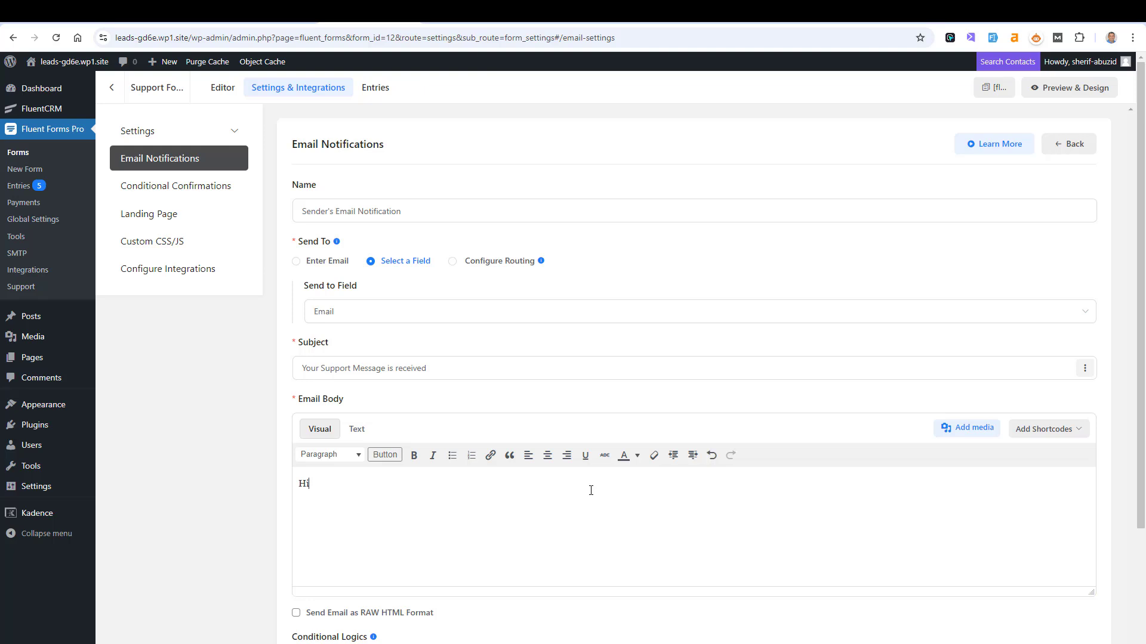
{"action": "left_click", "coordinate": [1077, 432]}
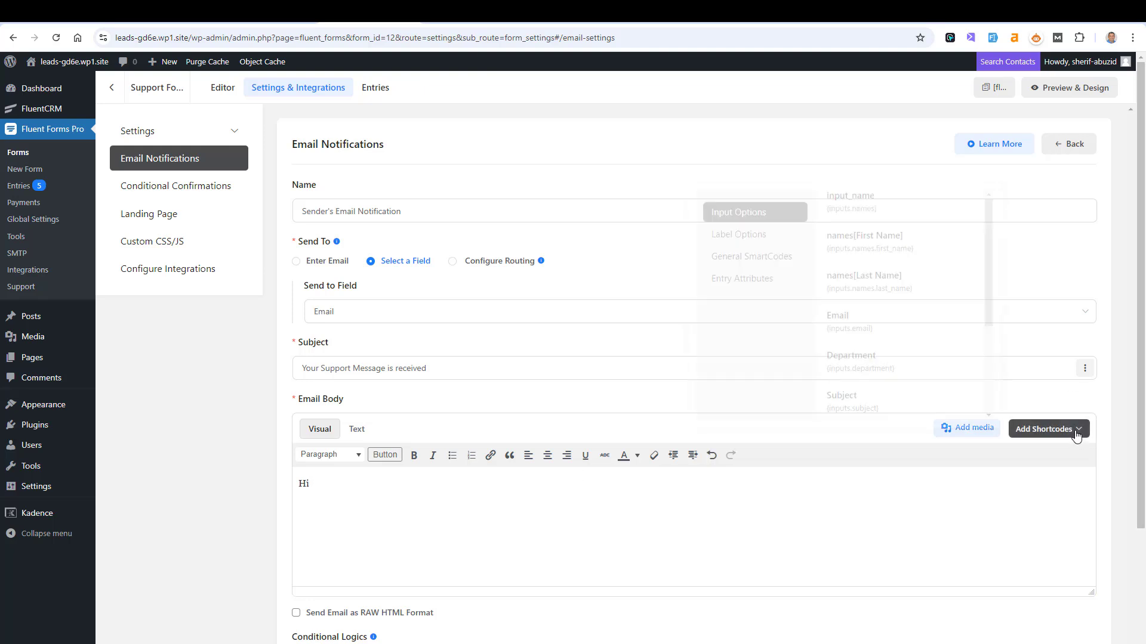
{"action": "left_click", "coordinate": [898, 246]}
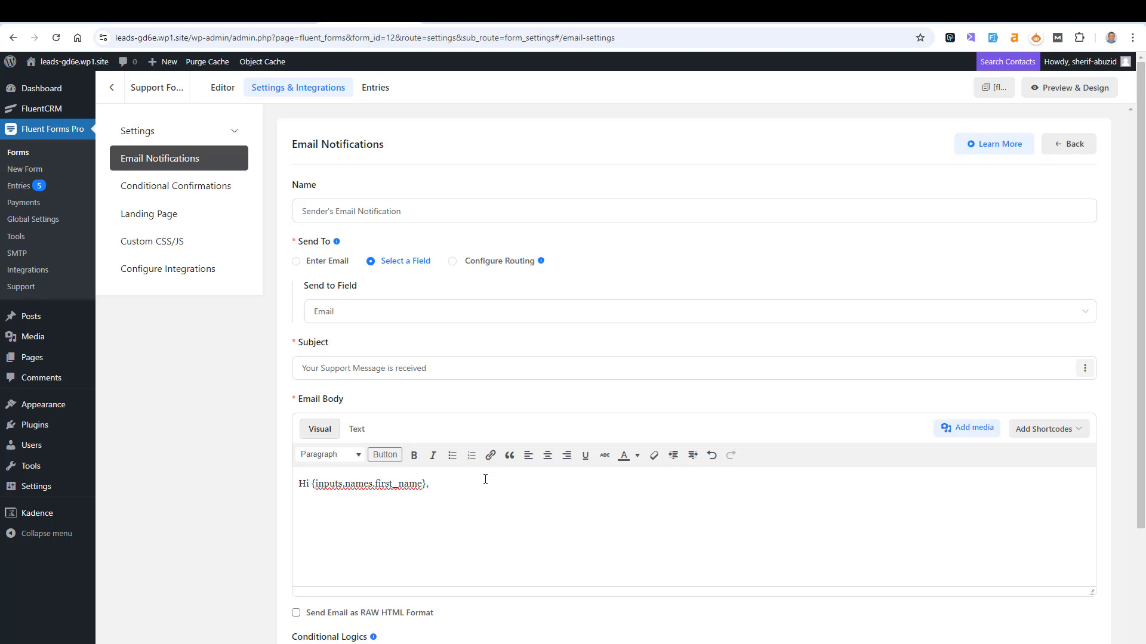
{"action": "type", "text": ","}
{"action": "key", "text": "Return"}
{"action": "key", "text": "Return"}
- Add 'Thanks for your message. Your support request has been received.' and a signature name
{"action": "type", "text": "Thanks for your message.  Your suppor"}
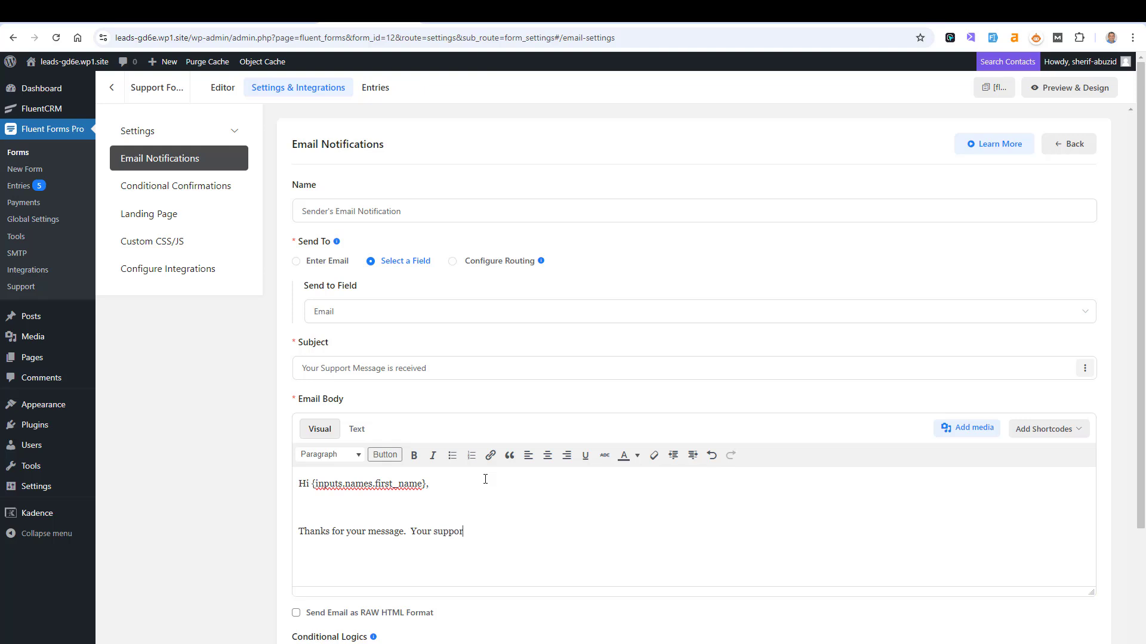
{"action": "type", "text": "t request hsa"}
{"action": "key", "text": "BackSpace"}
{"action": "key", "text": "BackSpace"}
{"action": "key", "text": "BackSpace"}
{"action": "type", "text": "as been receivced."}
{"action": "key", "text": "Return"}
{"action": "key", "text": "Return"}
{"action": "type", "text": "Sherif"}
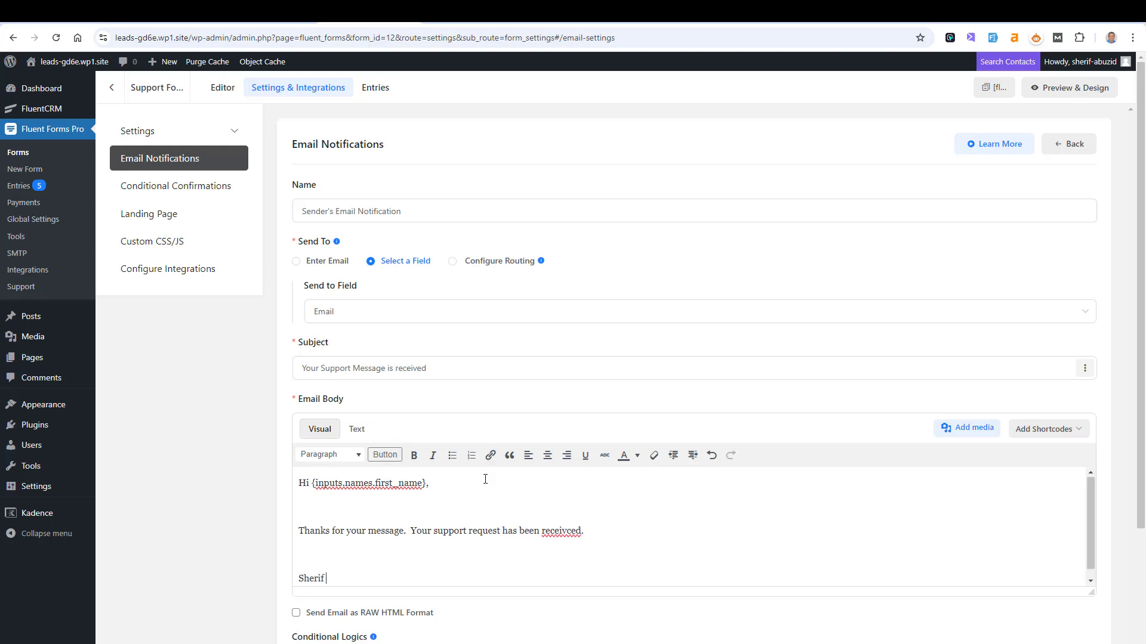
- Correct the misspelt 'receivced' to 'received' in the email body
{"action": "right_click", "coordinate": [557, 524]}
{"action": "left_click", "coordinate": [597, 279]}
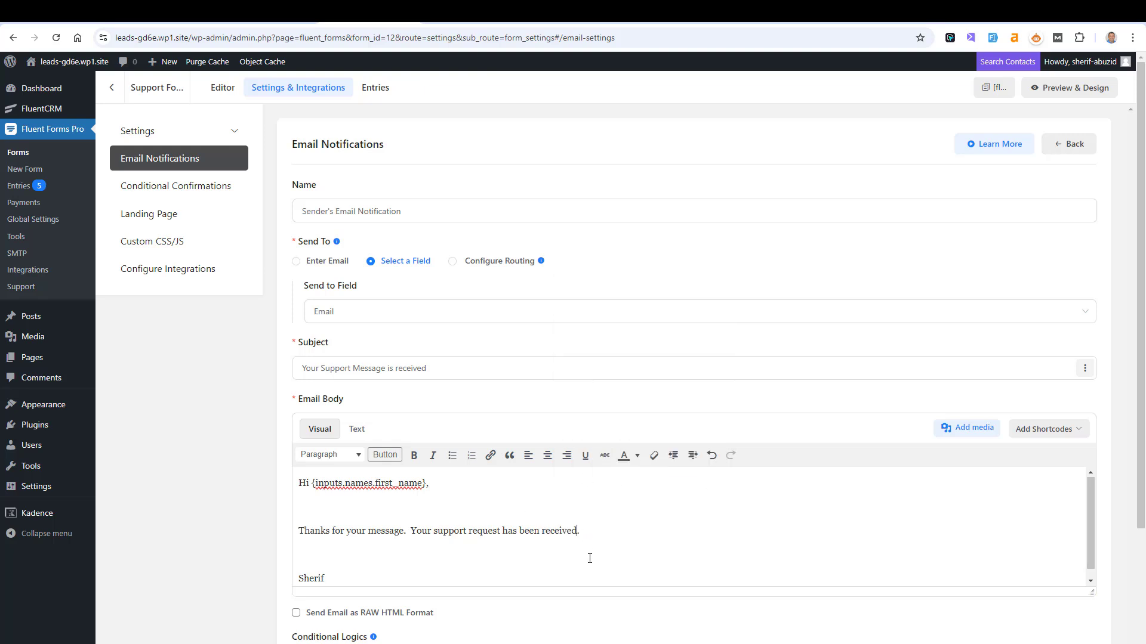
{"action": "left_click", "coordinate": [455, 547]}
- Browse the label, general smart code and entry attribute shortcode lists, then scroll down
{"action": "left_click", "coordinate": [1045, 428]}
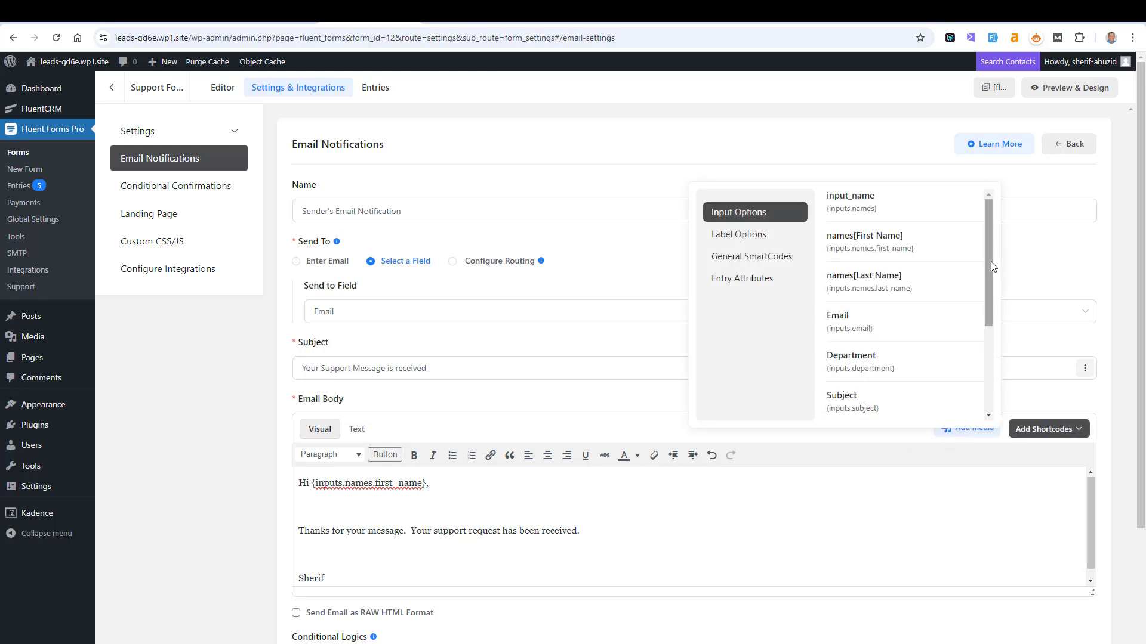
{"action": "left_click_drag", "start_coordinate": [991, 266], "coordinate": [993, 342]}
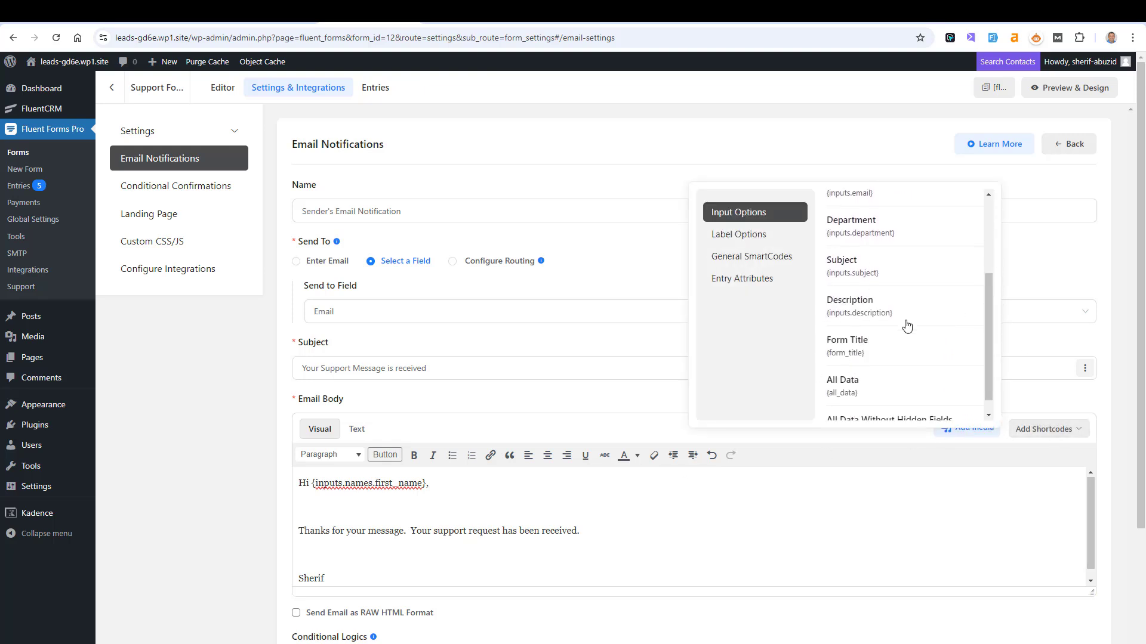
{"action": "left_click", "coordinate": [740, 235]}
{"action": "left_click", "coordinate": [756, 258]}
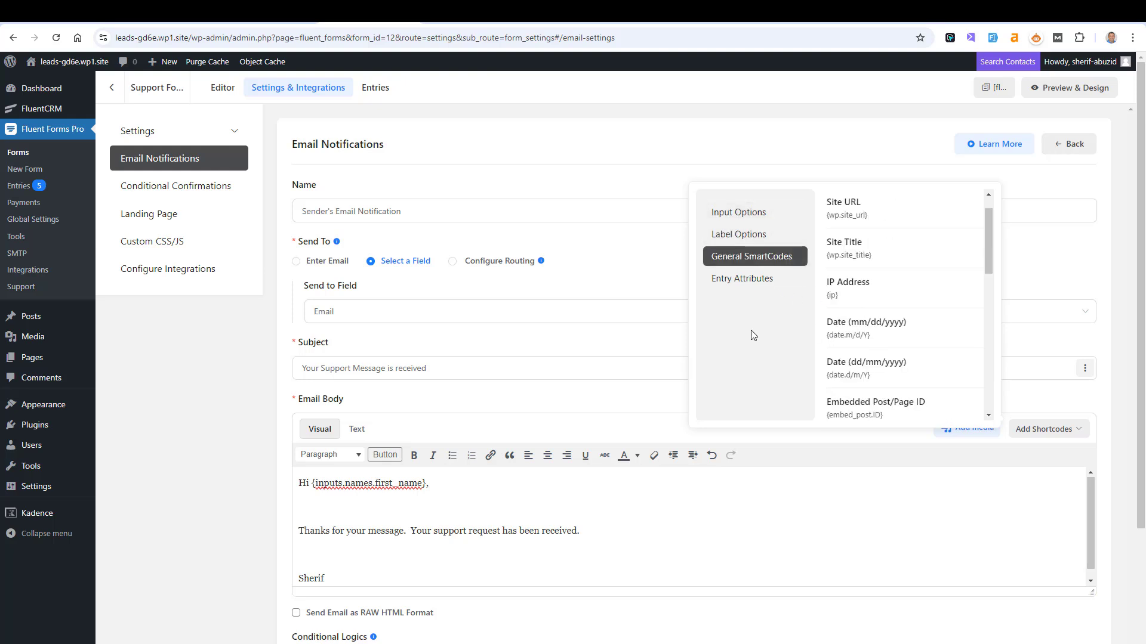
{"action": "left_click", "coordinate": [753, 280]}
{"action": "left_click", "coordinate": [694, 506]}
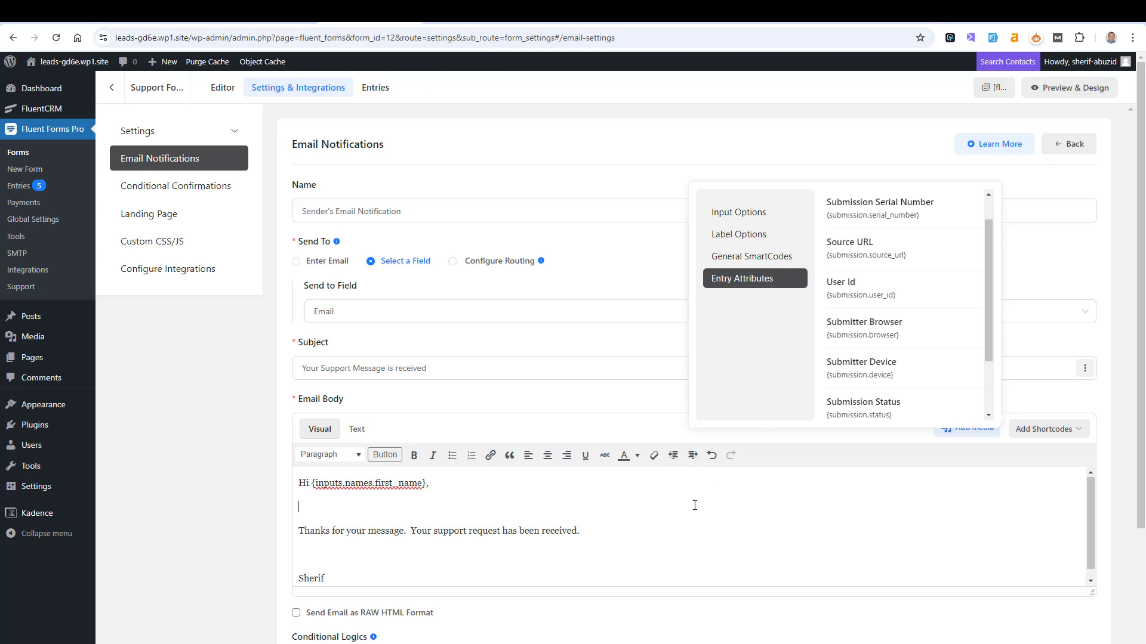
{"action": "scroll", "coordinate": [695, 506], "scroll_direction": "down", "scroll_amount": 3}
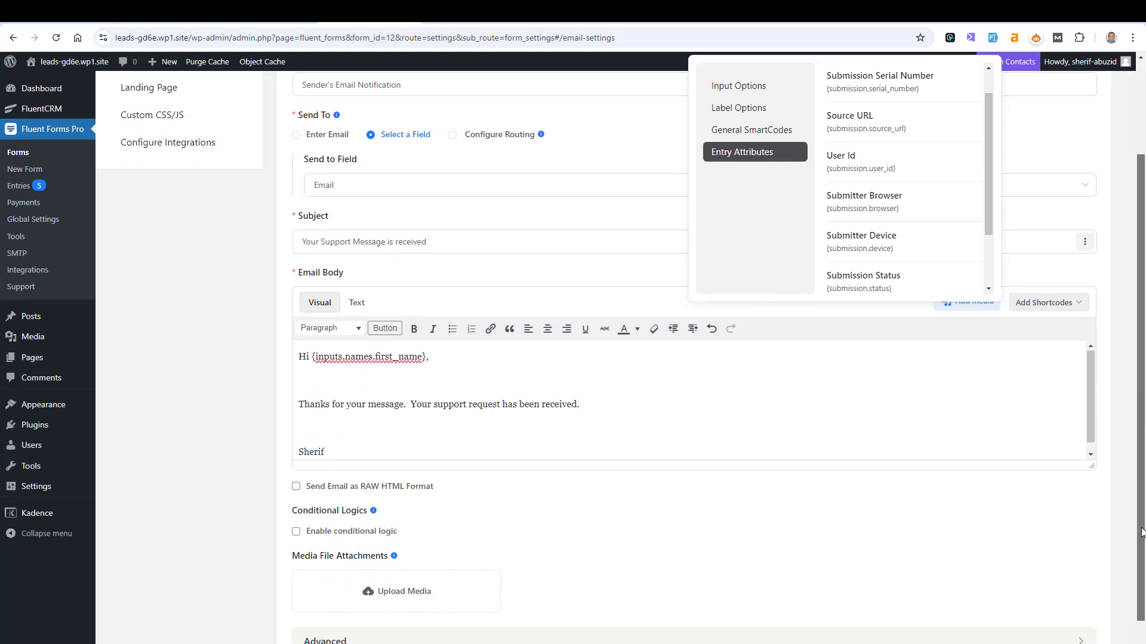